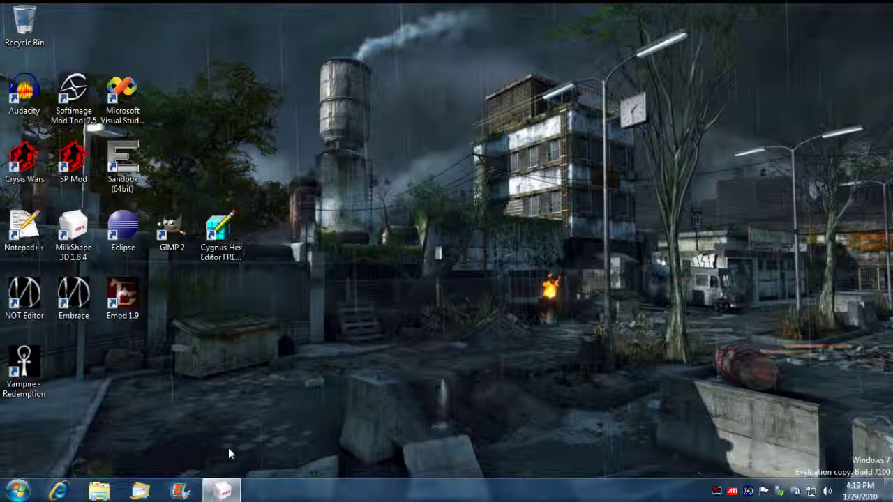
- Restore MilkShape 3D and preview the stainedGlassLampSB1 and chandelier1 materials
{"action": "mouse_move", "coordinate": [223, 494]}
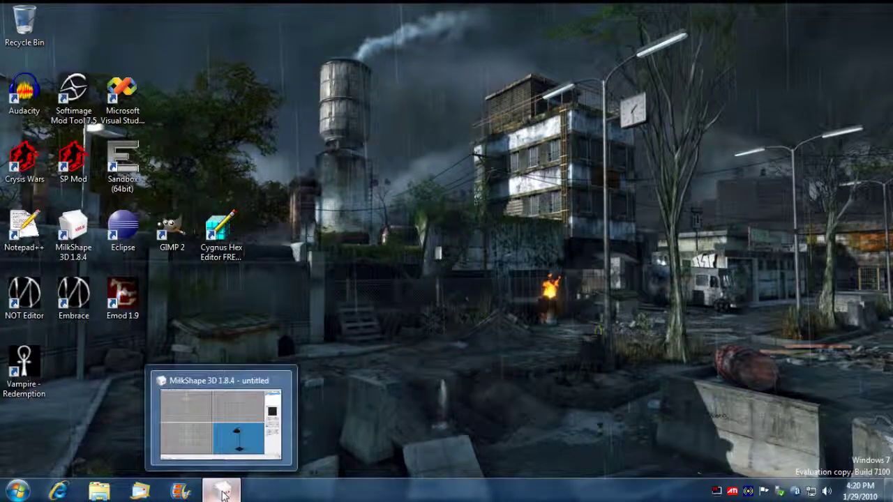
{"action": "left_click", "coordinate": [224, 494]}
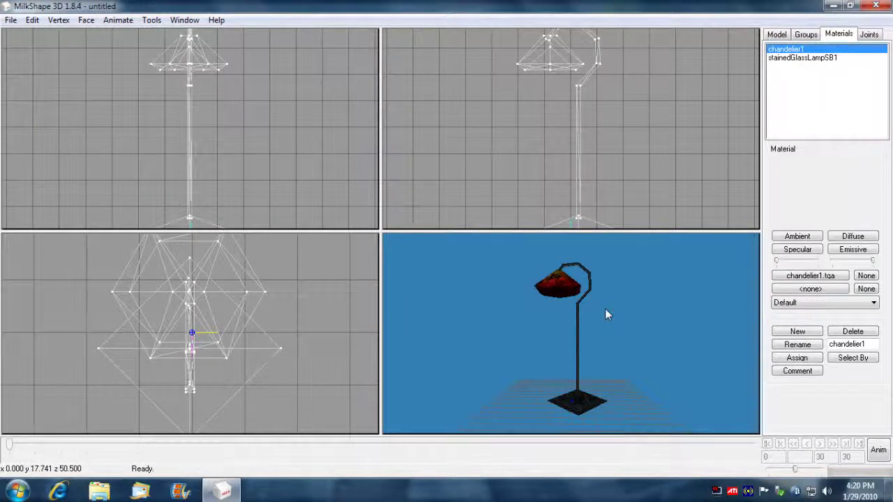
{"action": "left_click", "coordinate": [820, 58]}
{"action": "left_click", "coordinate": [819, 51]}
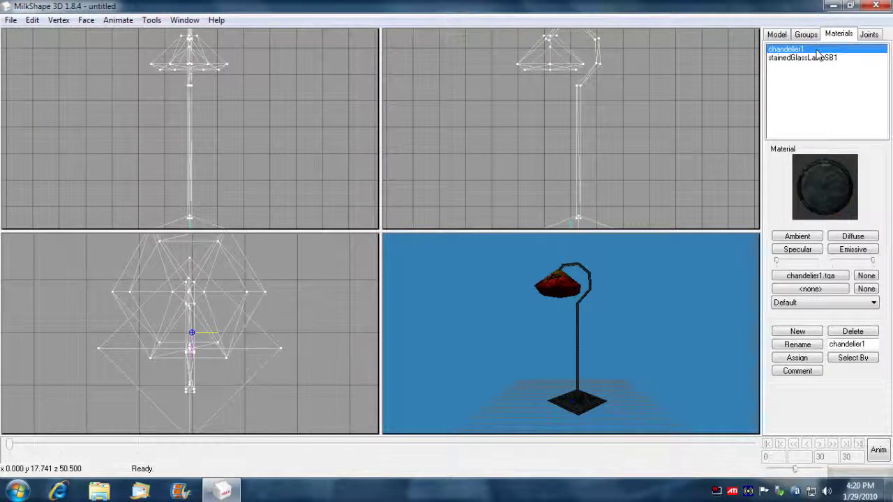
- Maximize the 3D view so the textured lamp fills the viewport
{"action": "right_click", "coordinate": [643, 252]}
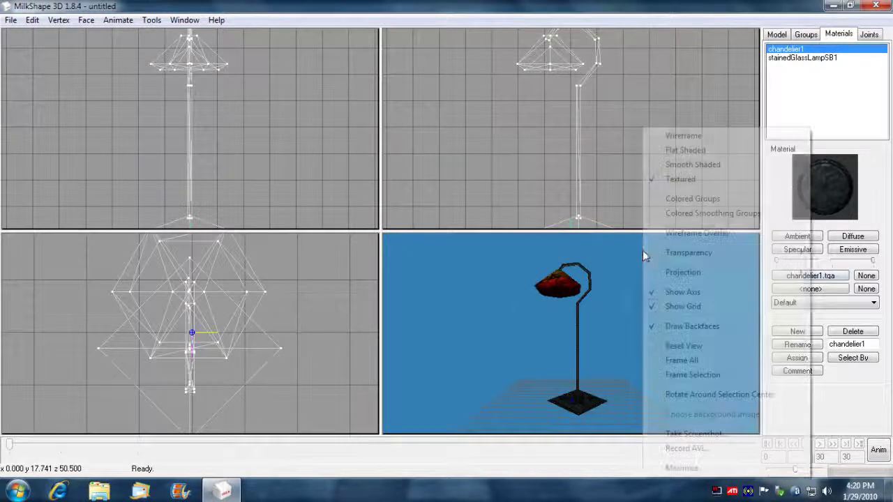
{"action": "left_click", "coordinate": [608, 282]}
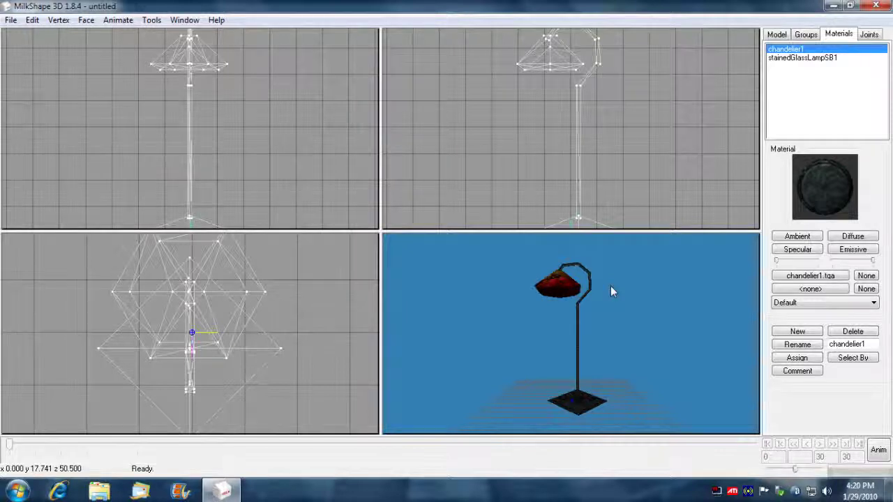
{"action": "right_click", "coordinate": [646, 286]}
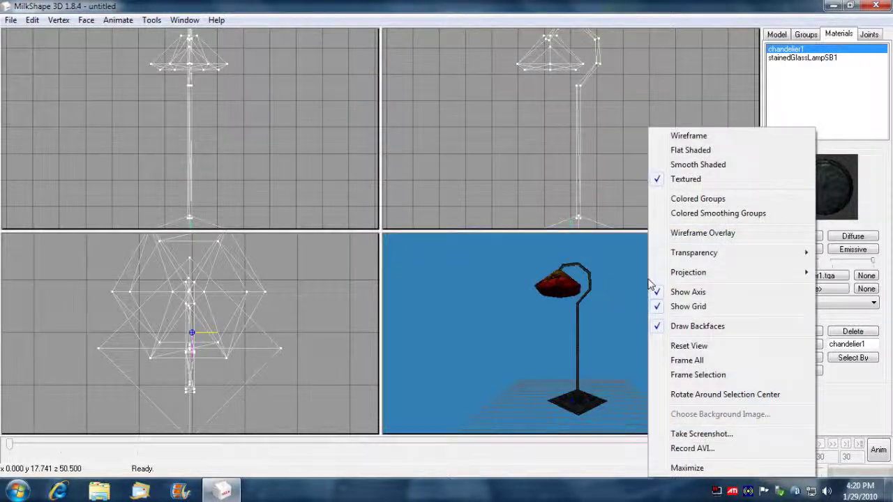
{"action": "left_click", "coordinate": [713, 469]}
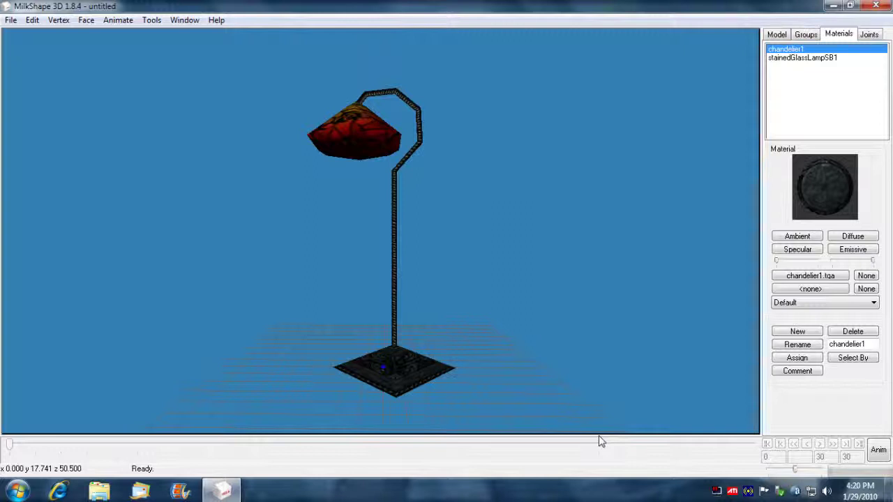
- Hide the axis and the grid in the 3D view
{"action": "right_click", "coordinate": [488, 200]}
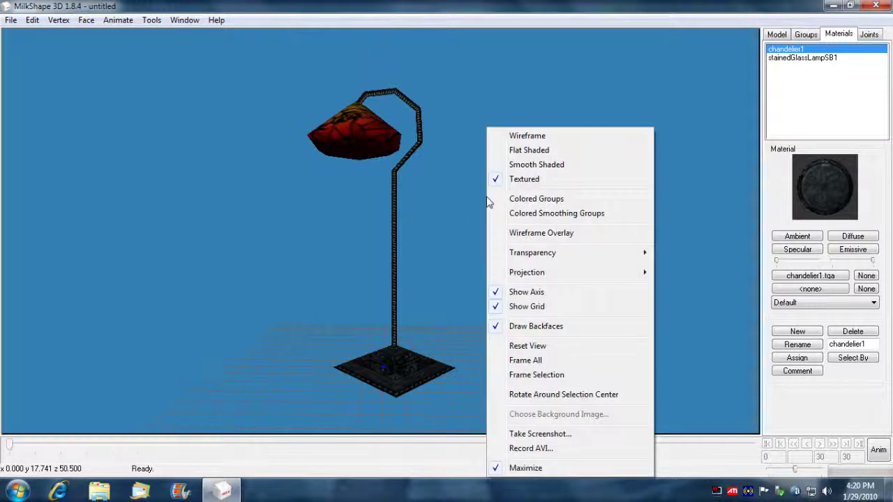
{"action": "left_click", "coordinate": [588, 294]}
{"action": "right_click", "coordinate": [556, 256]}
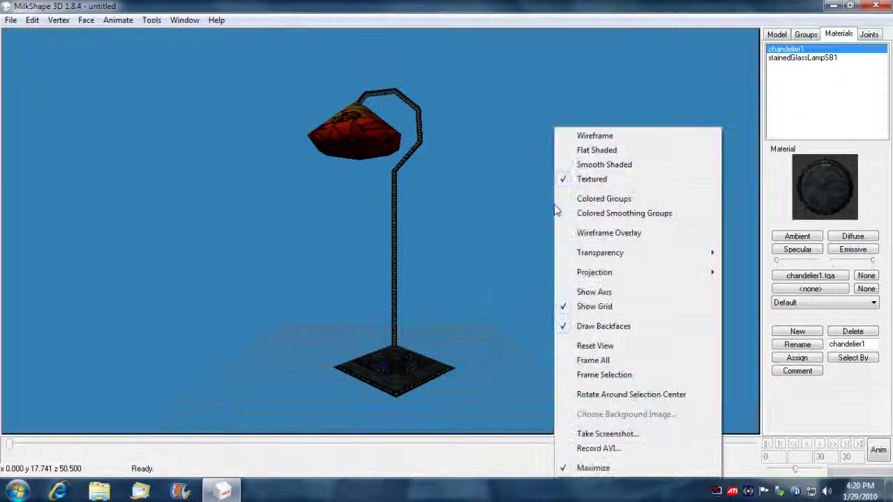
{"action": "left_click", "coordinate": [609, 309]}
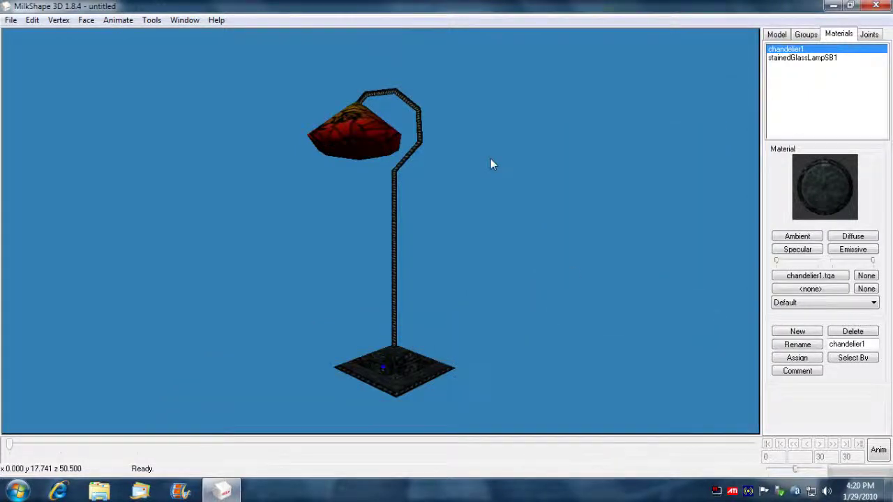
{"action": "left_click", "coordinate": [868, 34]}
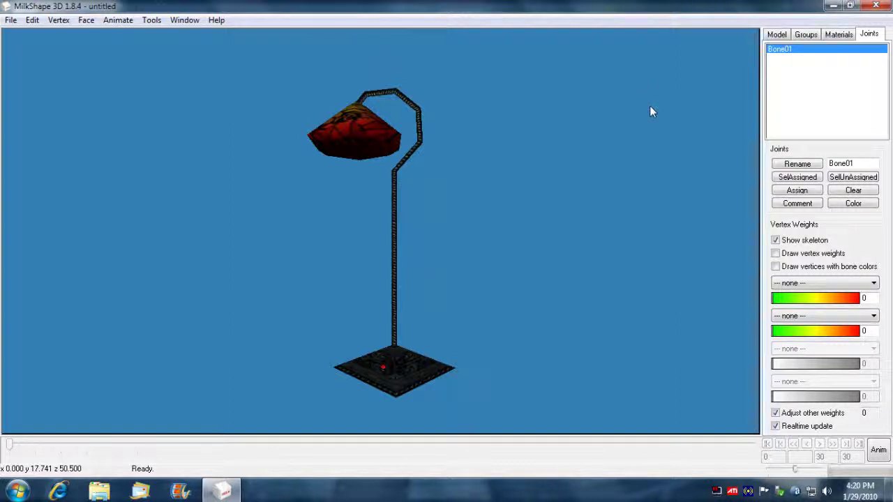
- Hide the lamp's Bone01 joint with Hide Selection, then minimize MilkShape to show the desktop
{"action": "left_click", "coordinate": [32, 19]}
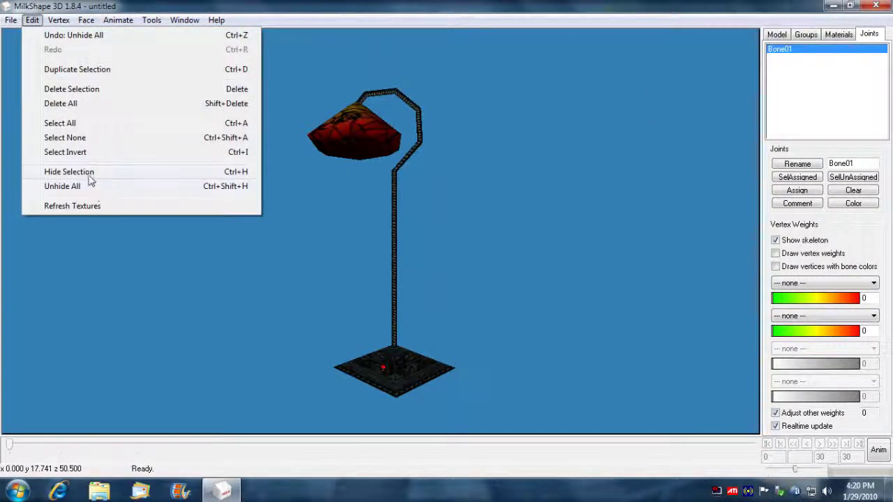
{"action": "left_click", "coordinate": [89, 176]}
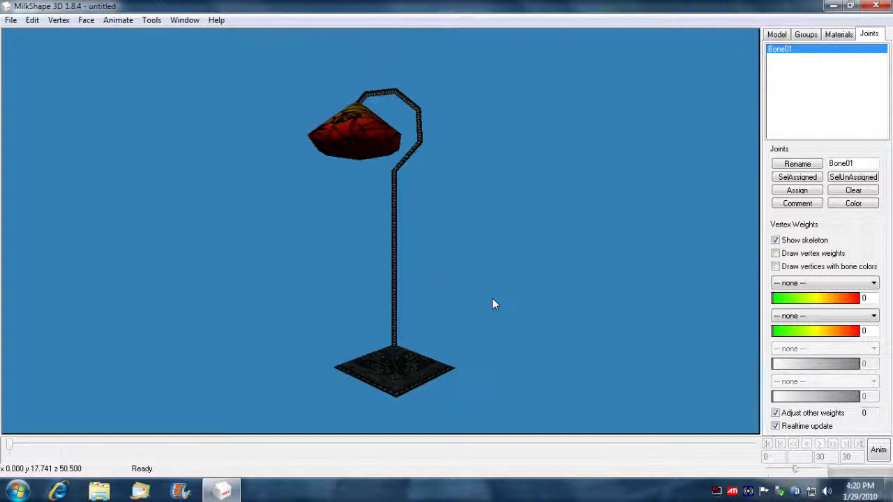
{"action": "left_click", "coordinate": [834, 6]}
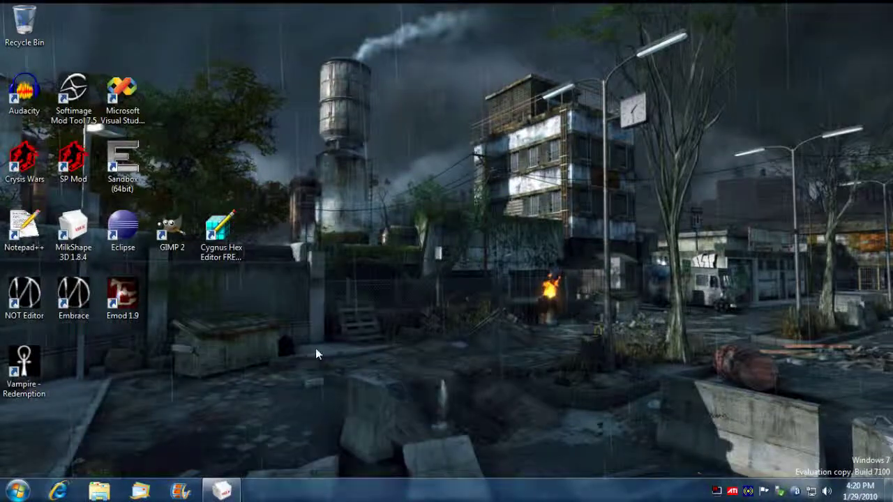
- Launch GIMP 2 and line up the Toolbox, Layers dock and empty image window
{"action": "double_click", "coordinate": [162, 237]}
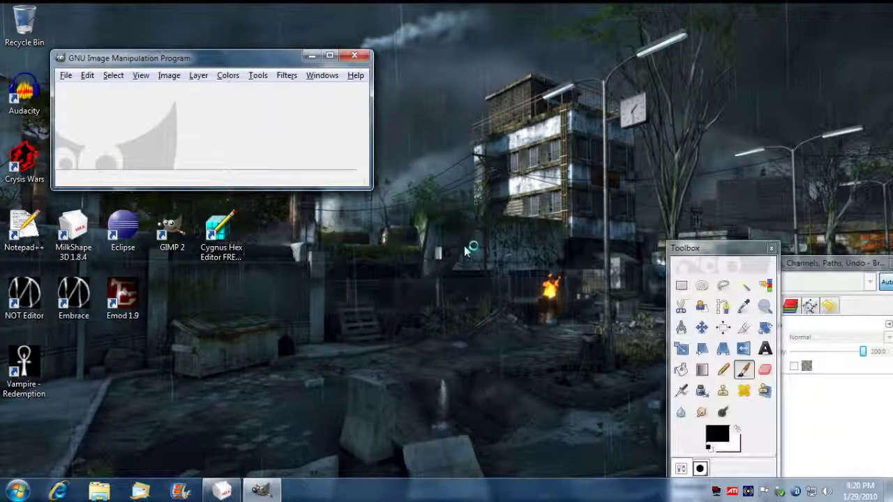
{"action": "left_click_drag", "start_coordinate": [728, 252], "coordinate": [581, 18]}
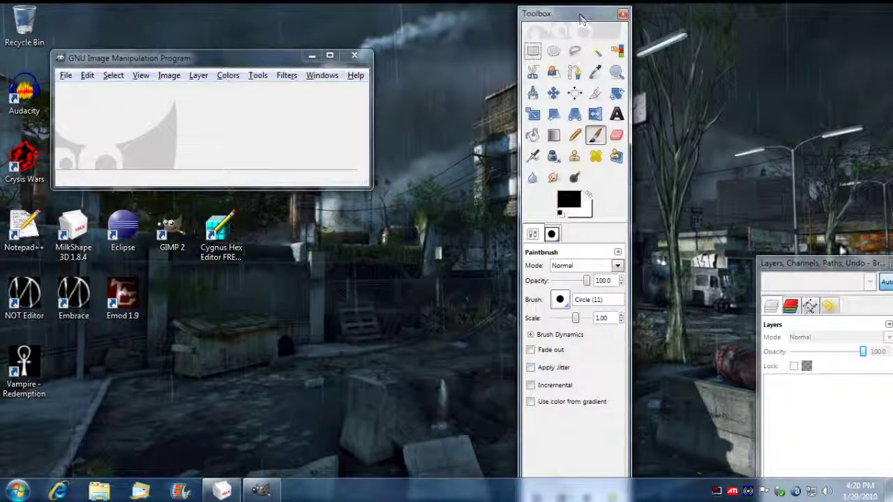
{"action": "left_click_drag", "start_coordinate": [837, 266], "coordinate": [713, 11]}
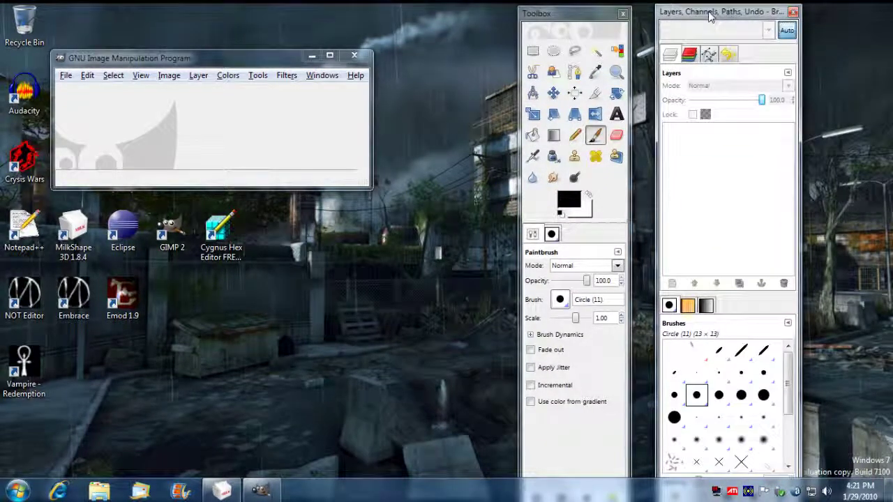
{"action": "left_click_drag", "start_coordinate": [227, 63], "coordinate": [342, 119]}
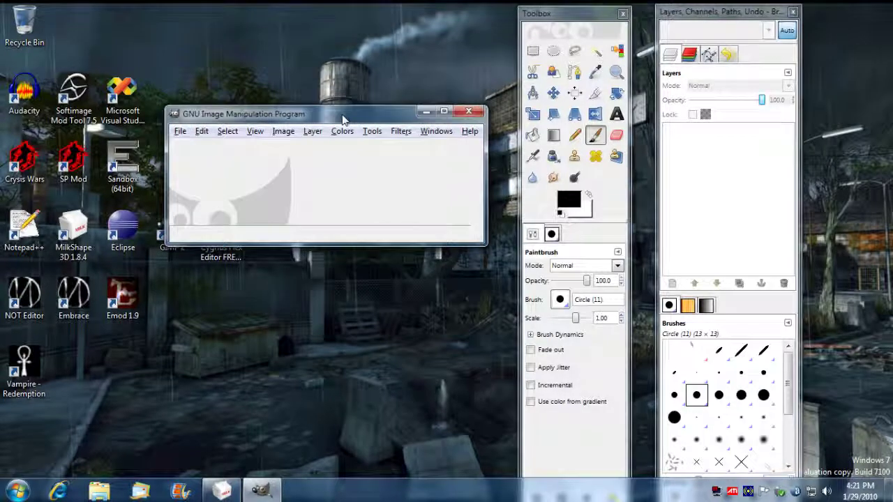
- Paste the MilkShape screenshot as a new image and select a 238×490 rectangle around the lamp
{"action": "left_click", "coordinate": [202, 131]}
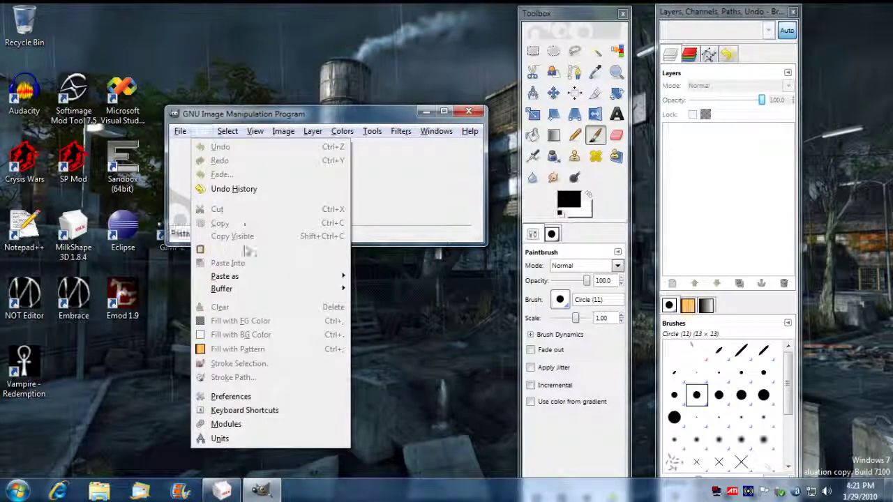
{"action": "left_click", "coordinate": [217, 247]}
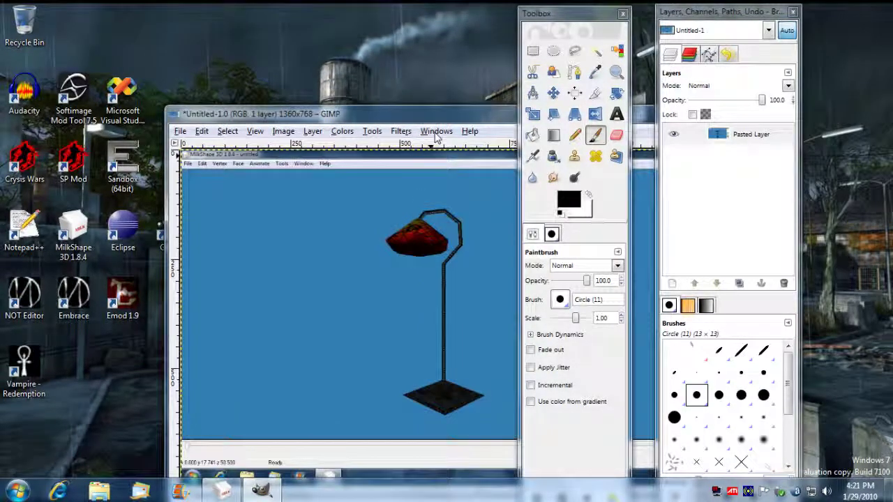
{"action": "left_click_drag", "start_coordinate": [447, 121], "coordinate": [309, 45]}
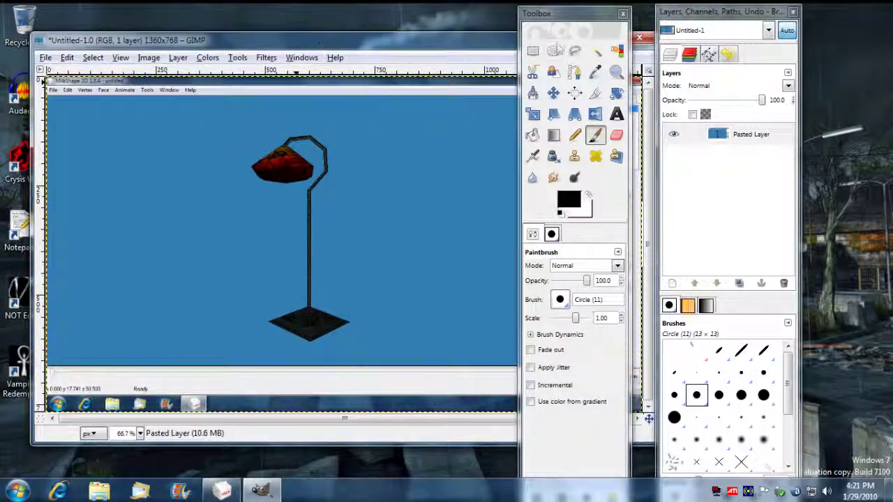
{"action": "left_click", "coordinate": [533, 52]}
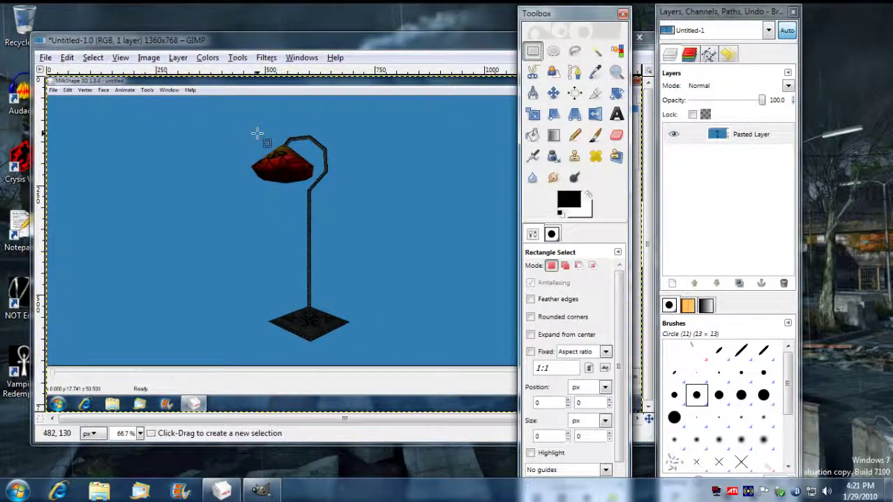
{"action": "left_click_drag", "start_coordinate": [250, 130], "coordinate": [352, 347]}
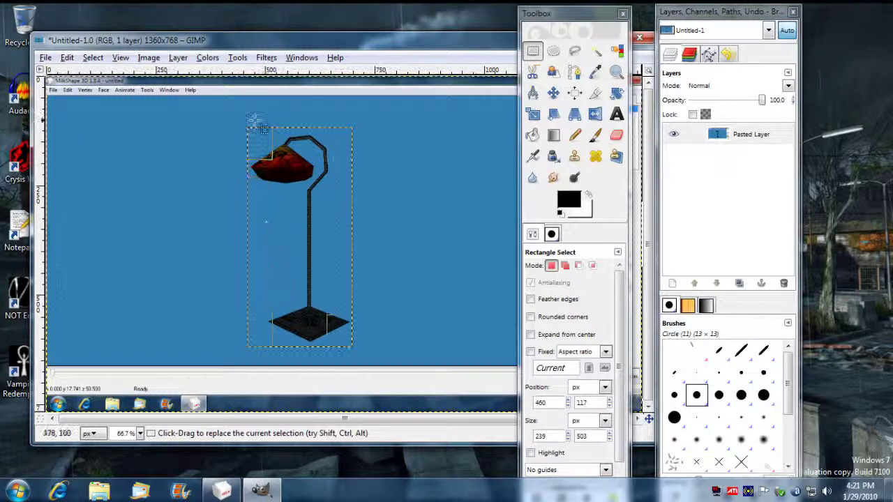
{"action": "left_click_drag", "start_coordinate": [252, 132], "coordinate": [251, 136]}
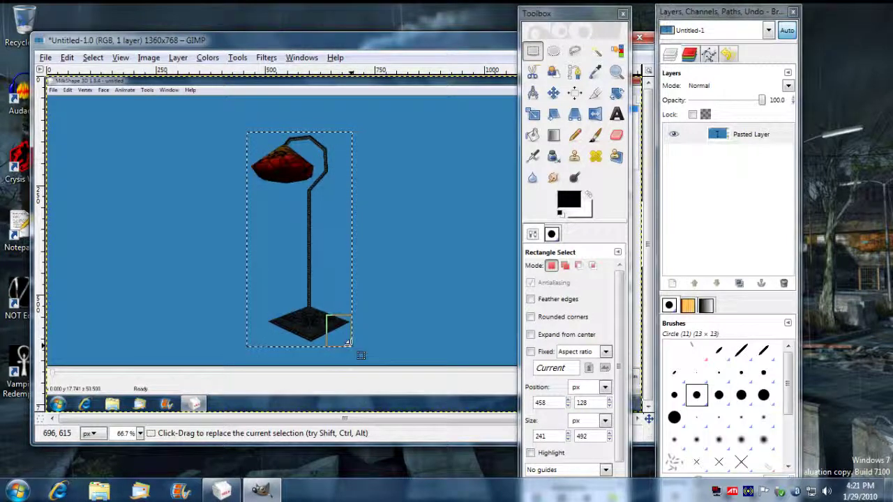
{"action": "left_click_drag", "start_coordinate": [354, 348], "coordinate": [352, 345]}
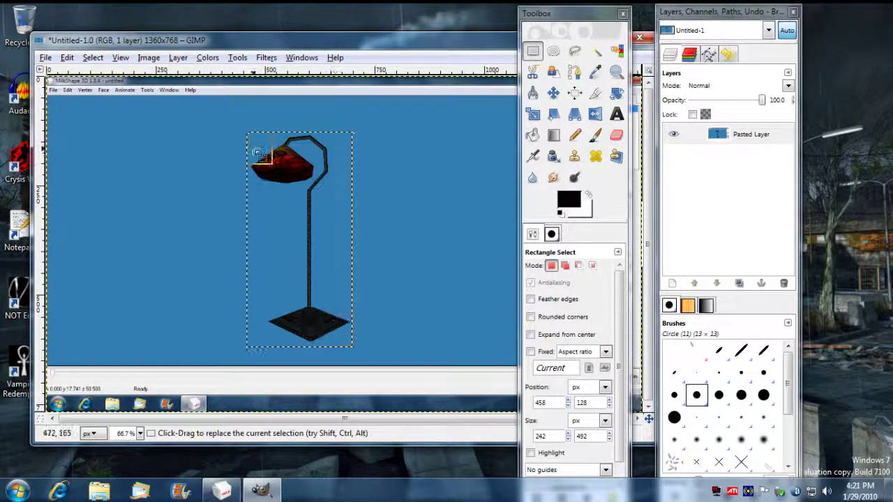
{"action": "left_click_drag", "start_coordinate": [255, 145], "coordinate": [255, 143]}
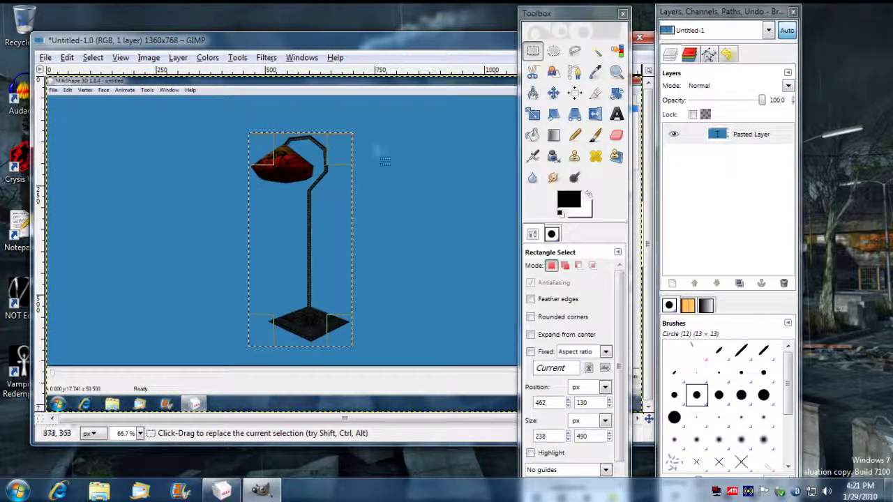
- Copy the lamp selection and paste it as its own new 238×490 image
{"action": "key", "text": "ctrl"}
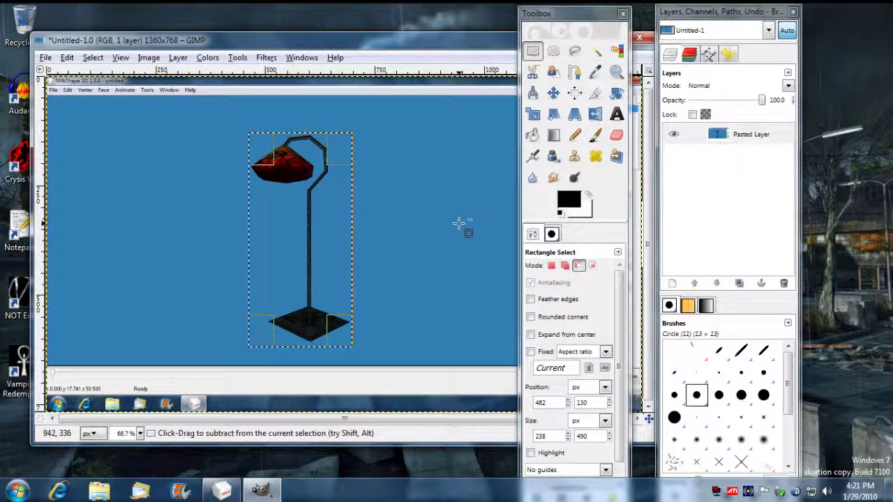
{"action": "key", "text": "ctrl+c"}
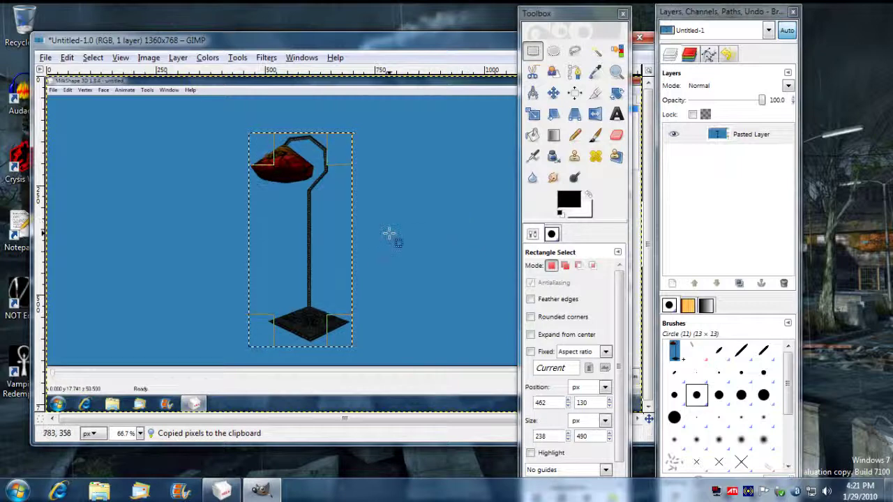
{"action": "key", "text": "ctrl+shift"}
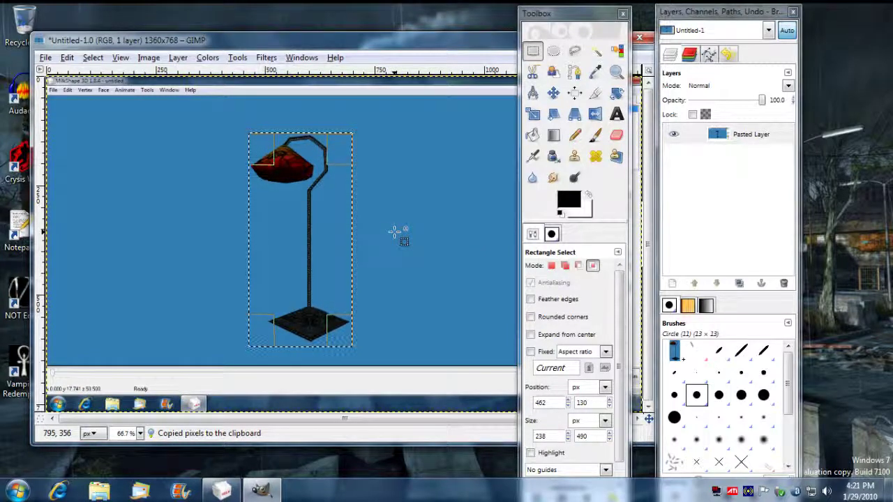
{"action": "key", "text": "ctrl+shift+v"}
{"action": "left_click_drag", "start_coordinate": [276, 105], "coordinate": [366, 41]}
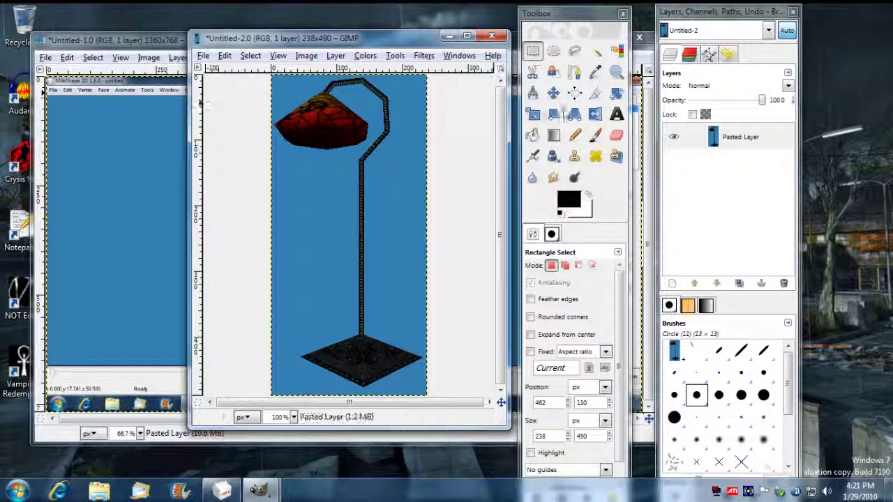
- Fuzzy-select the blue background around the lamp and fill it with black
{"action": "left_click", "coordinate": [596, 53]}
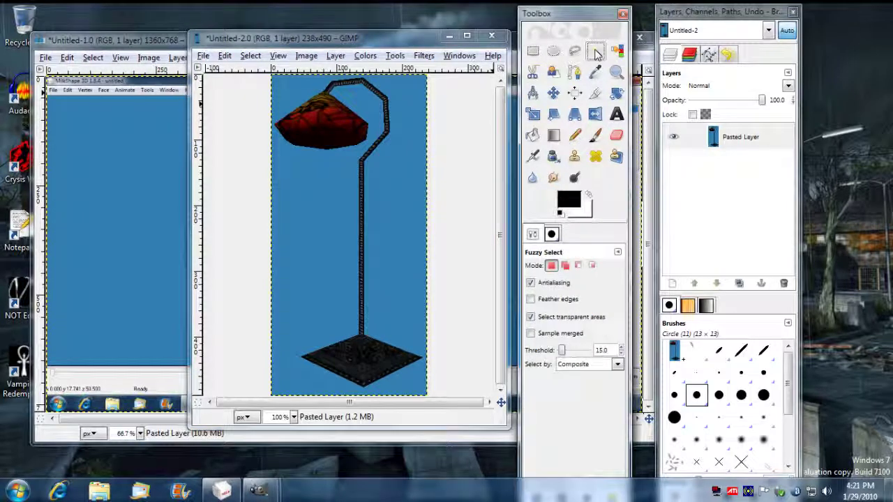
{"action": "left_click", "coordinate": [389, 190]}
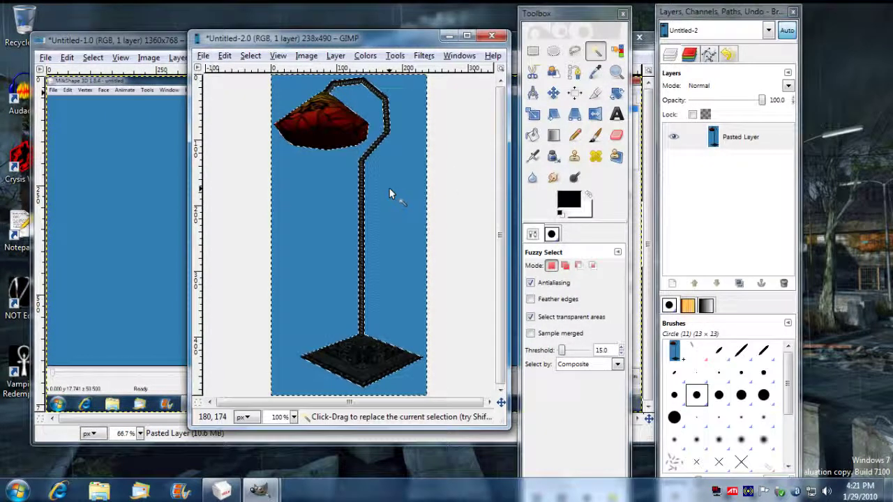
{"action": "left_click", "coordinate": [306, 58]}
{"action": "mouse_move", "coordinate": [255, 59]}
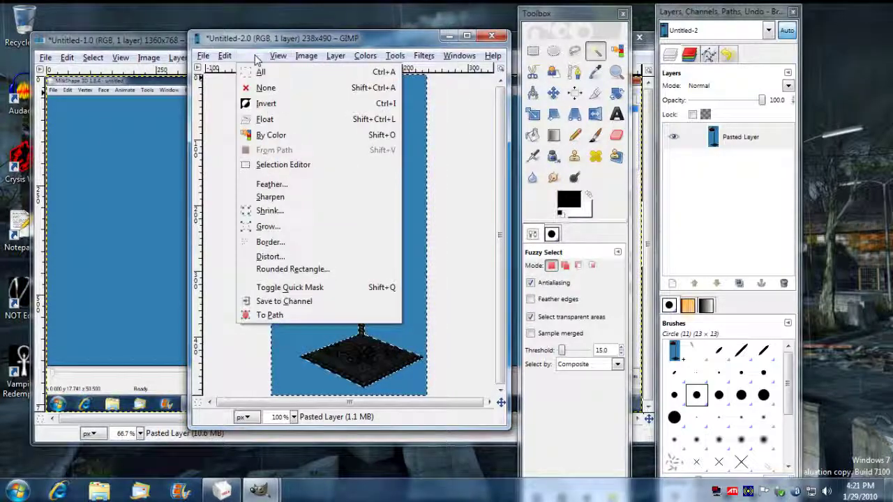
{"action": "mouse_move", "coordinate": [302, 62]}
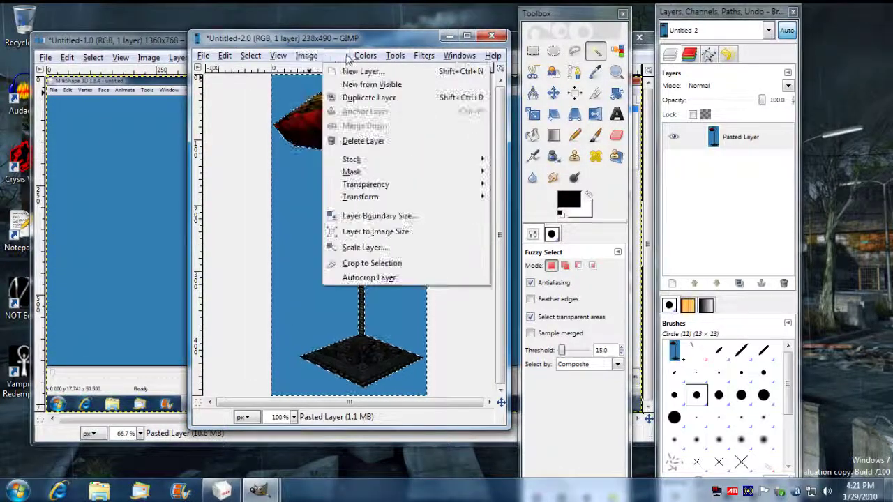
{"action": "mouse_move", "coordinate": [224, 62]}
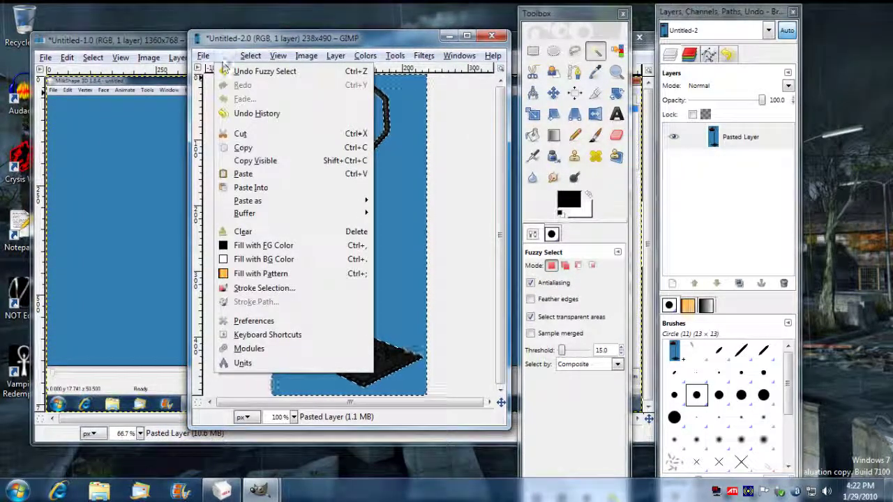
{"action": "left_click", "coordinate": [251, 246]}
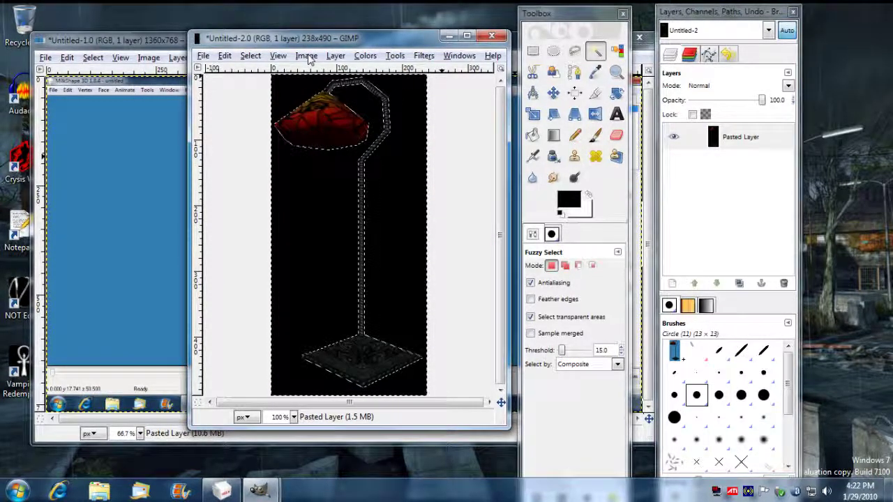
{"action": "left_click", "coordinate": [307, 56]}
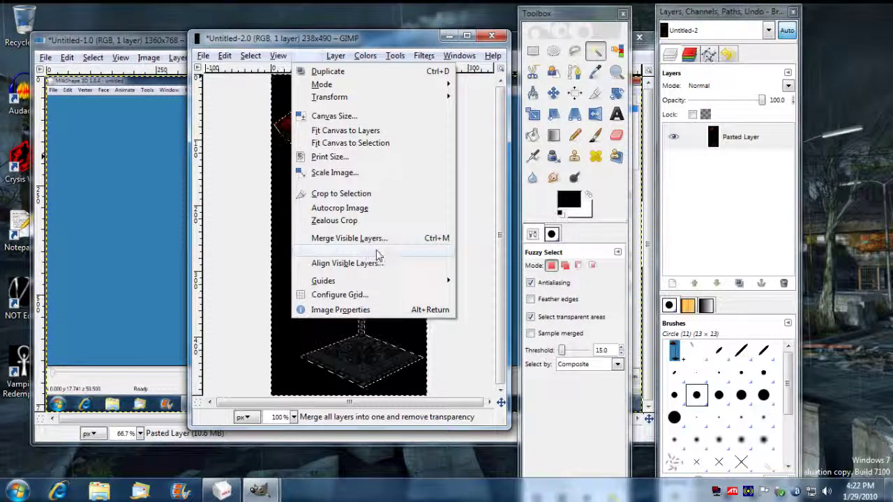
- Scale the lamp image to width 54 and height 96 pixels
{"action": "left_click", "coordinate": [353, 180]}
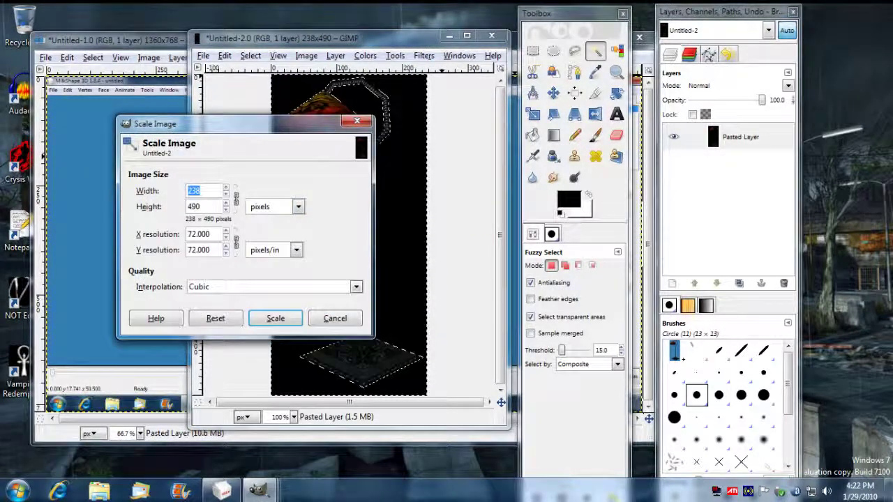
{"action": "type", "text": "54"}
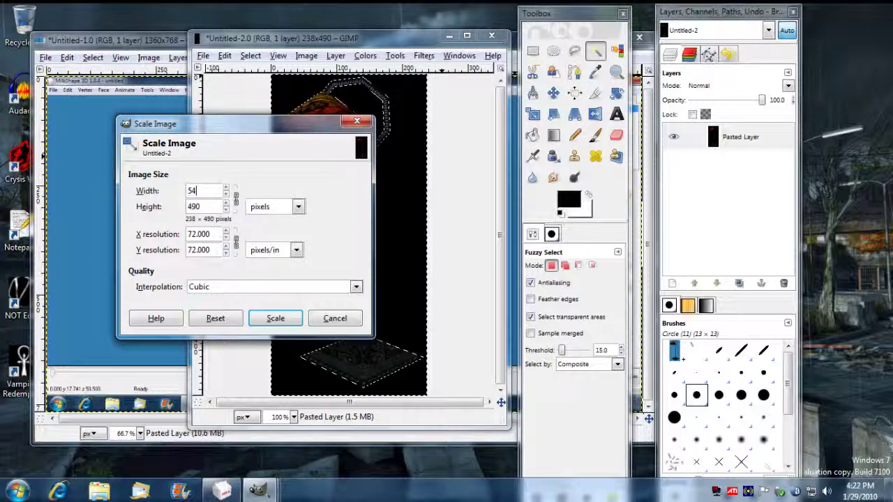
{"action": "left_click", "coordinate": [235, 199]}
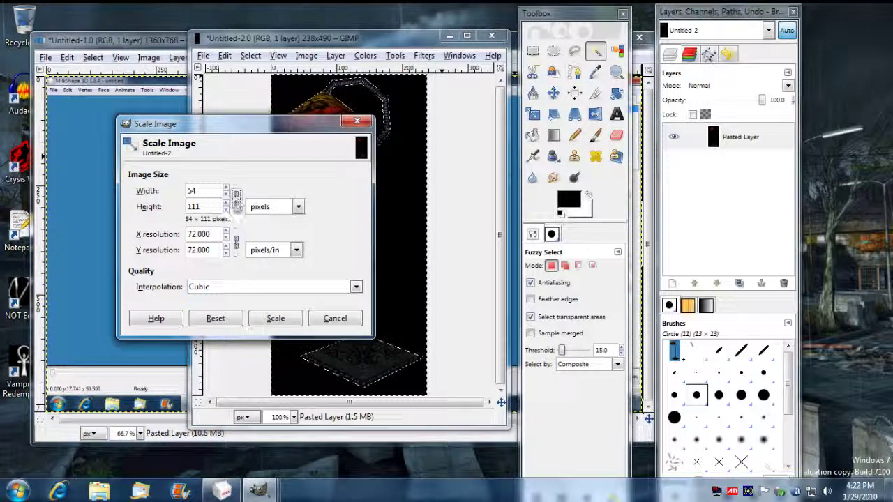
{"action": "double_click", "coordinate": [195, 206]}
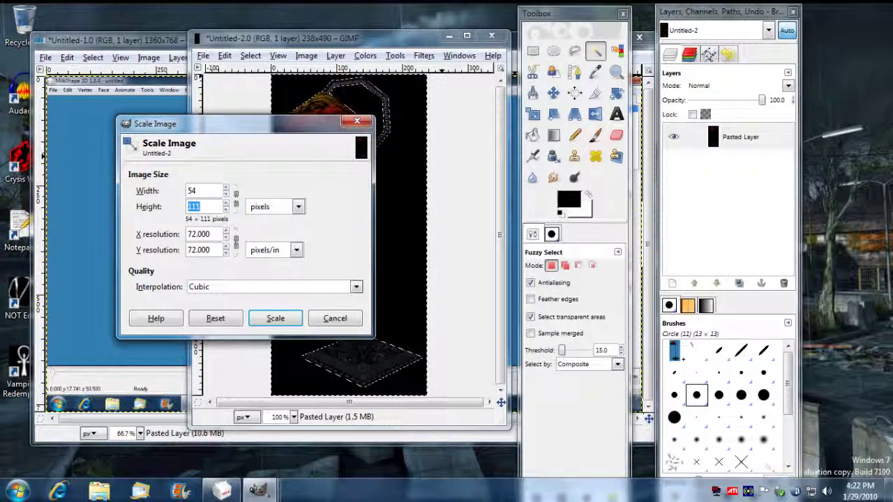
{"action": "type", "text": "96"}
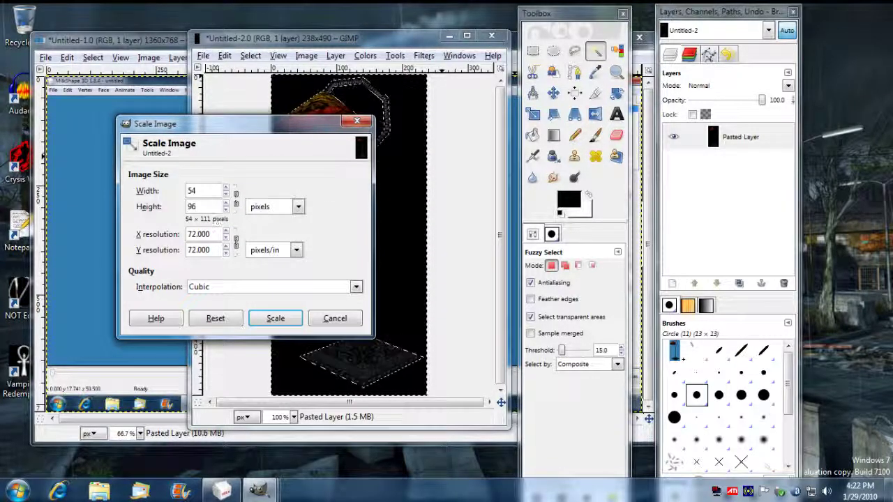
{"action": "left_click_drag", "start_coordinate": [287, 130], "coordinate": [625, 119]}
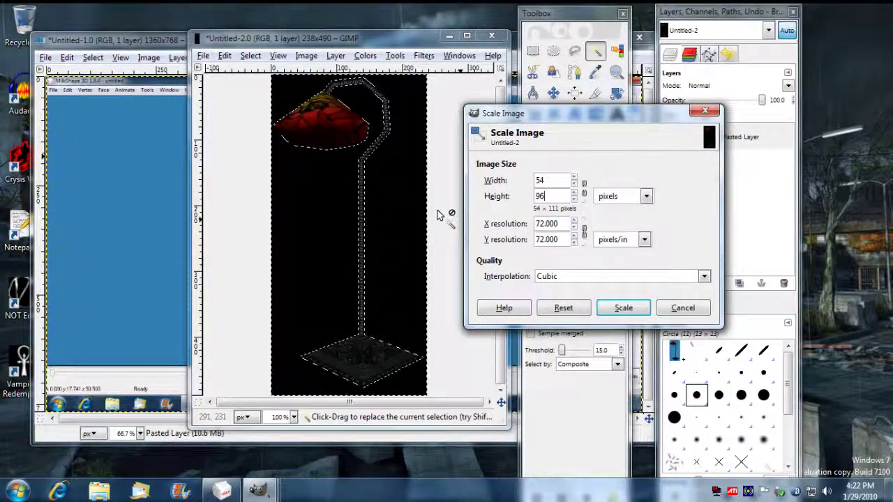
{"action": "left_click_drag", "start_coordinate": [601, 117], "coordinate": [593, 127]}
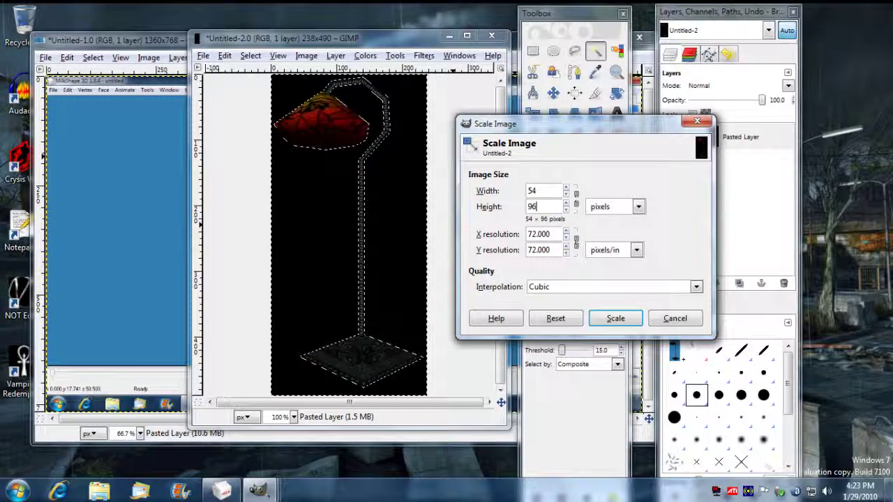
{"action": "left_click", "coordinate": [618, 318]}
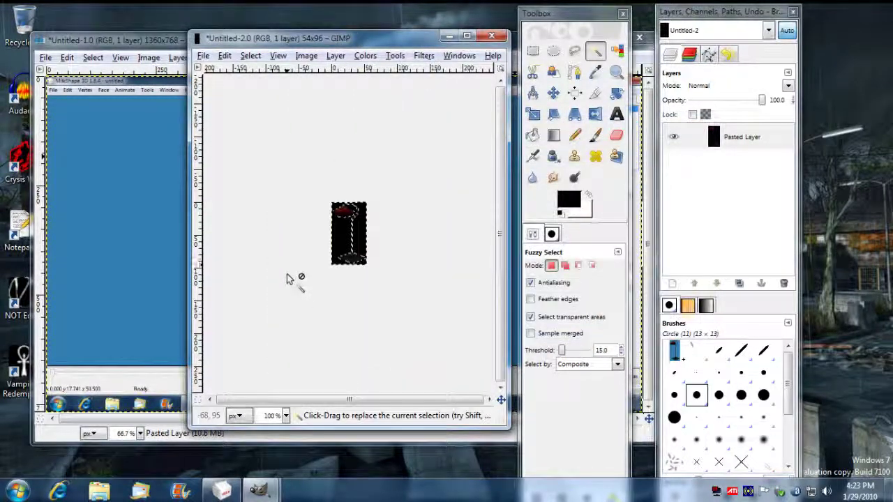
{"action": "key", "text": "2"}
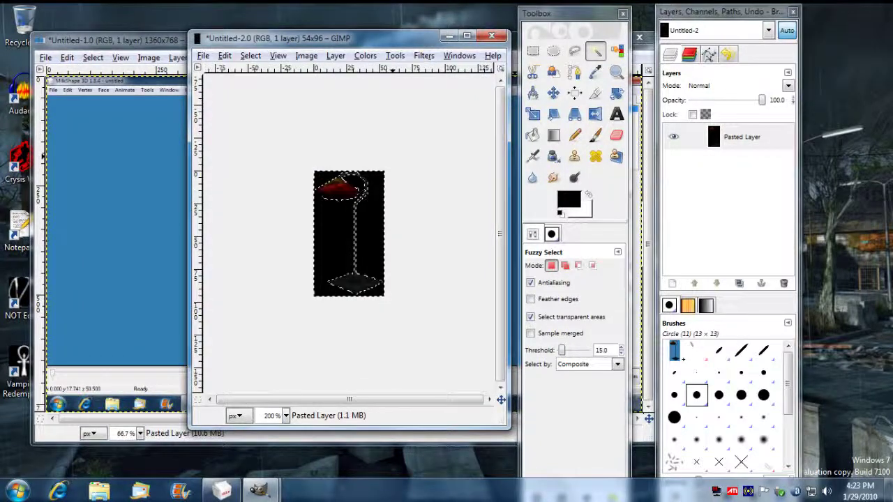
{"action": "key", "text": "3"}
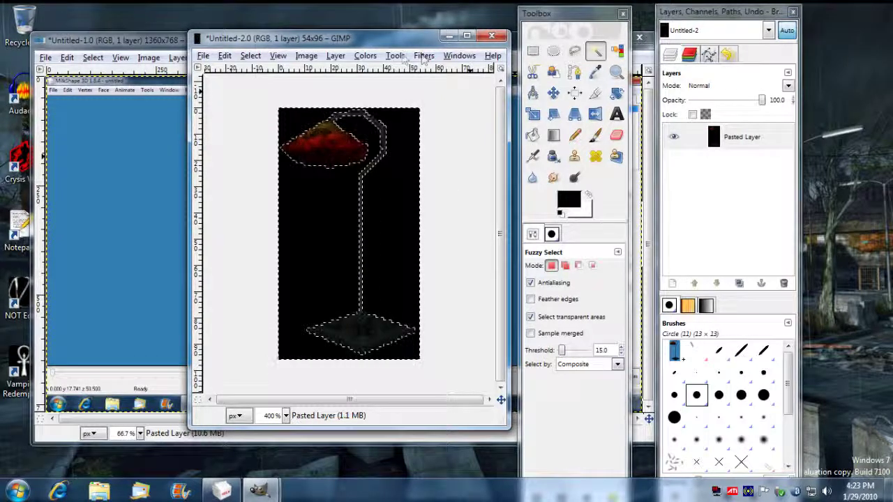
{"action": "left_click", "coordinate": [394, 56]}
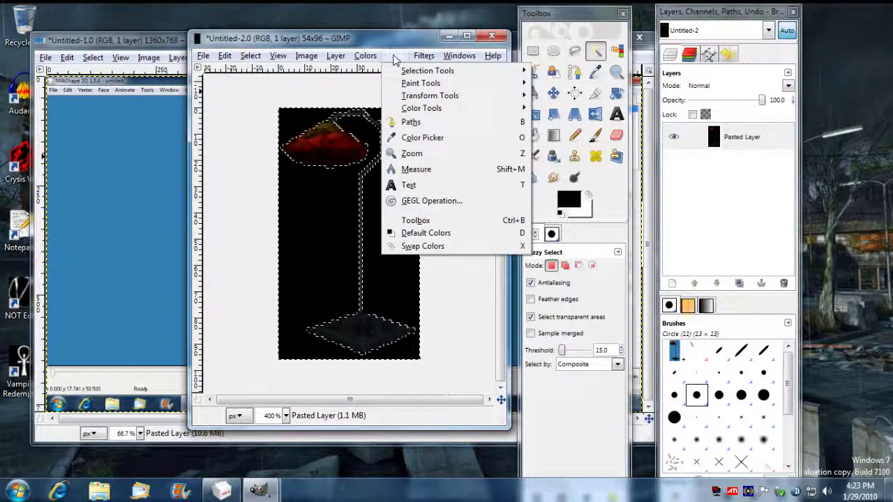
{"action": "mouse_move", "coordinate": [369, 60]}
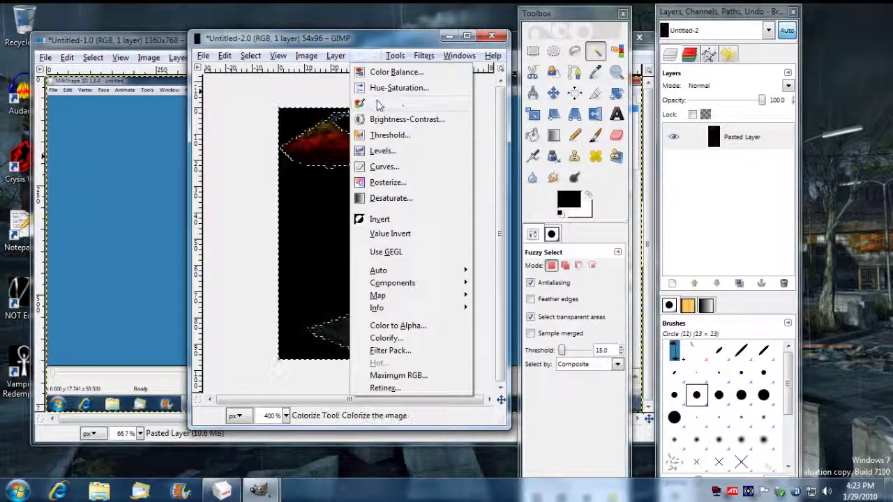
{"action": "left_click", "coordinate": [381, 122]}
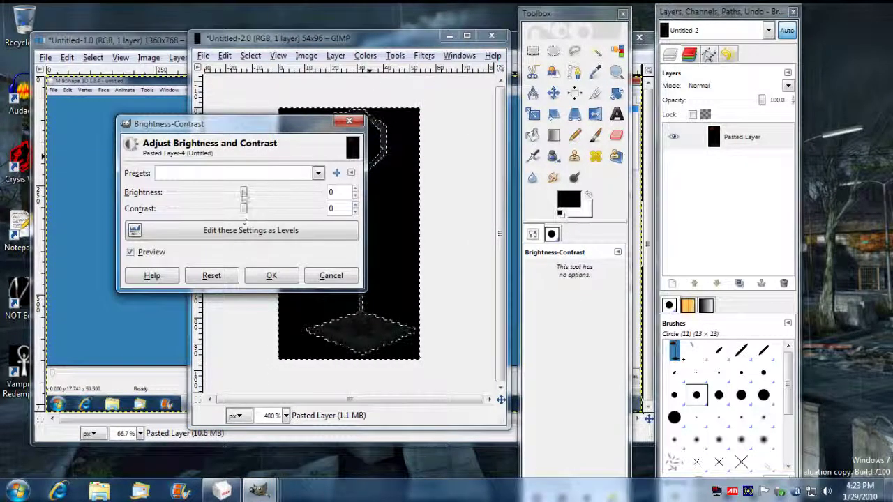
{"action": "left_click_drag", "start_coordinate": [244, 193], "coordinate": [260, 197]}
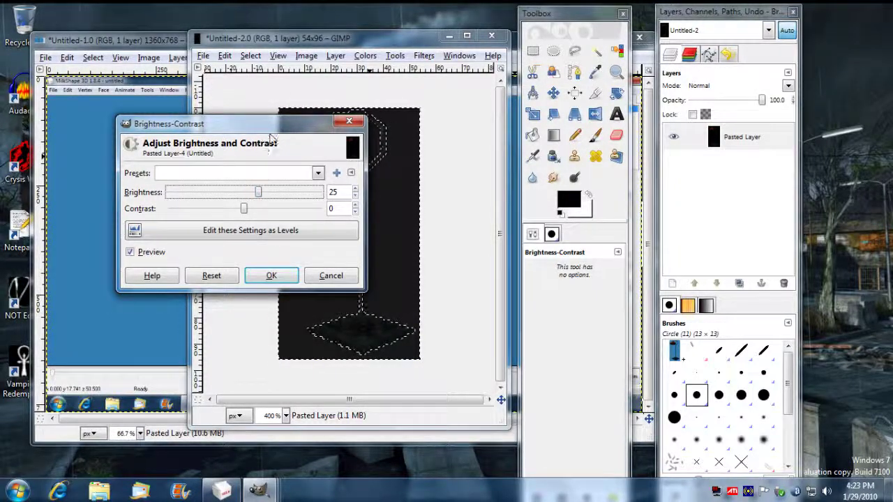
{"action": "left_click_drag", "start_coordinate": [272, 136], "coordinate": [236, 148]}
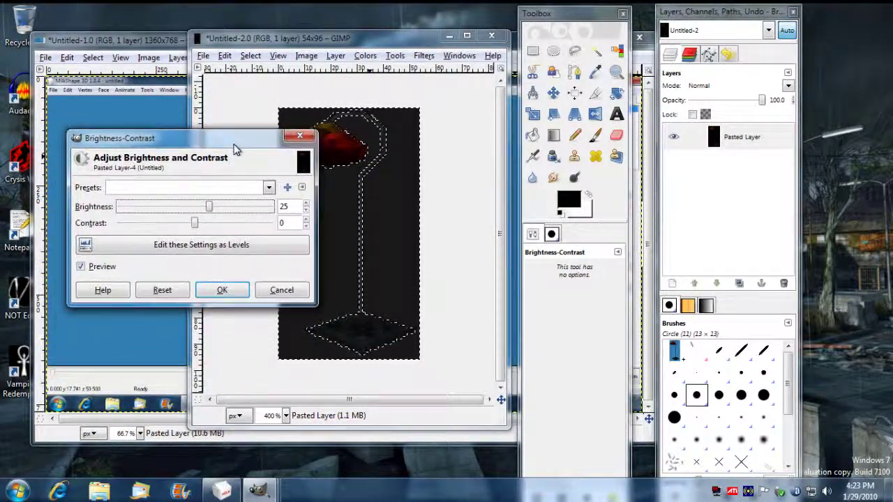
{"action": "left_click", "coordinate": [279, 291]}
{"action": "left_click", "coordinate": [278, 56]}
{"action": "mouse_move", "coordinate": [306, 58]}
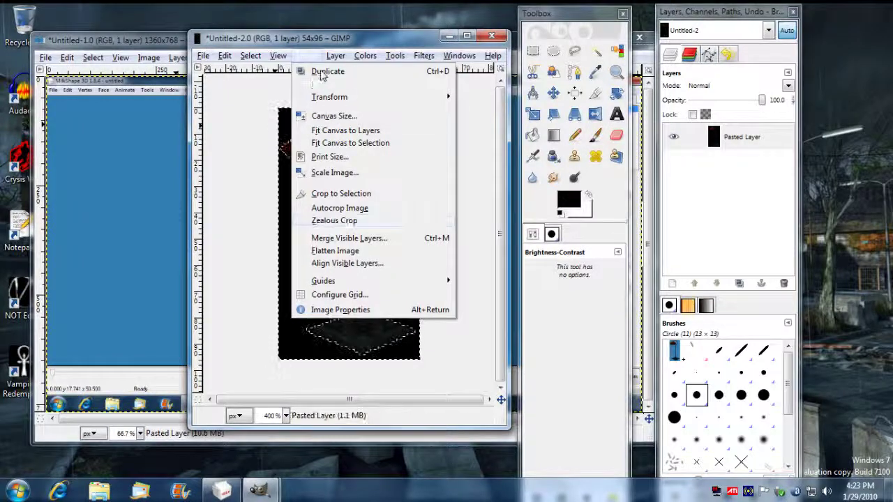
- Invert the selection onto the lamp and raise its brightness and contrast
{"action": "mouse_move", "coordinate": [276, 57]}
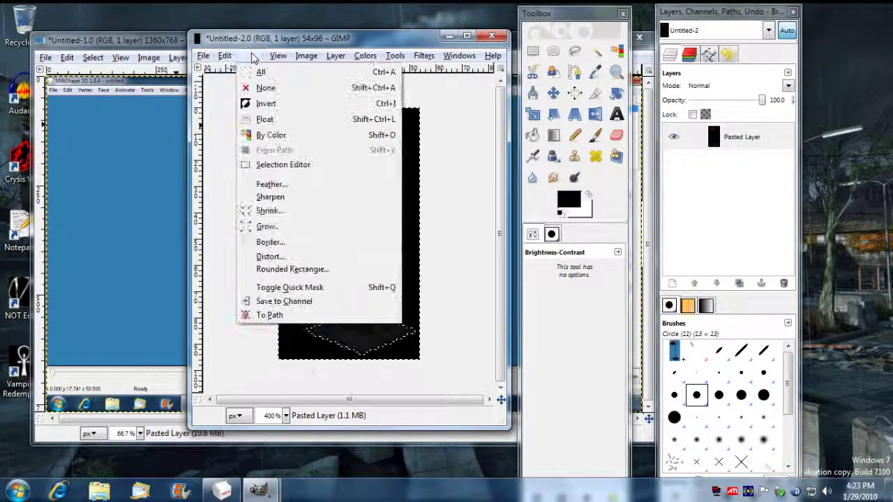
{"action": "left_click", "coordinate": [273, 104]}
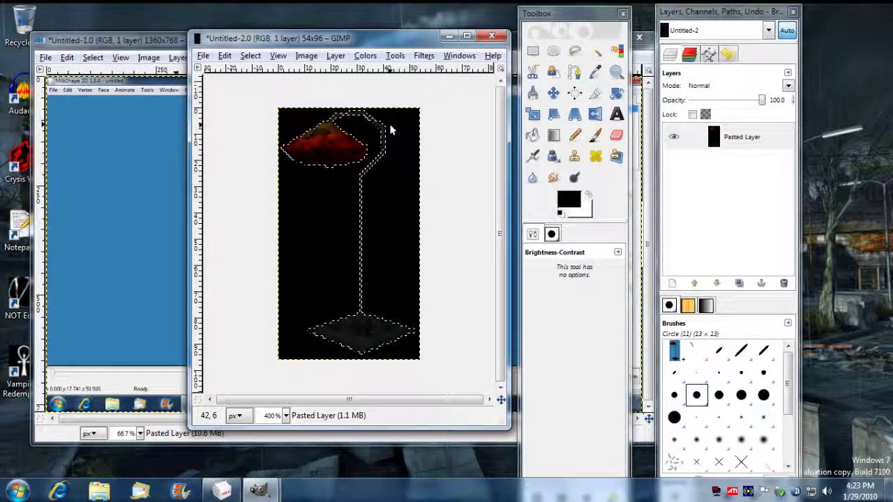
{"action": "left_click", "coordinate": [426, 55]}
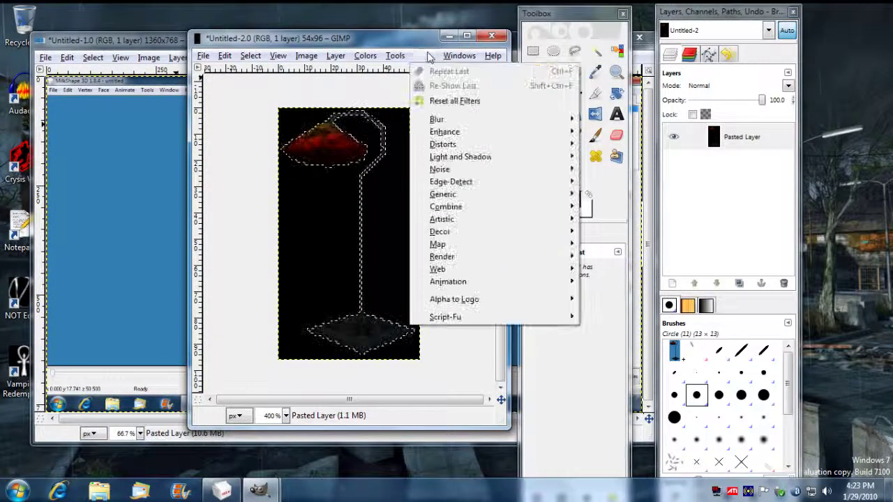
{"action": "mouse_move", "coordinate": [393, 57]}
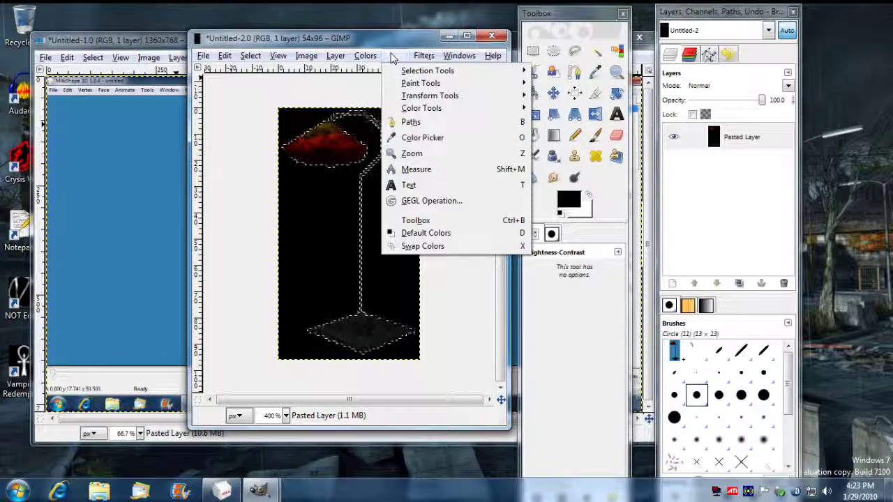
{"action": "mouse_move", "coordinate": [365, 56]}
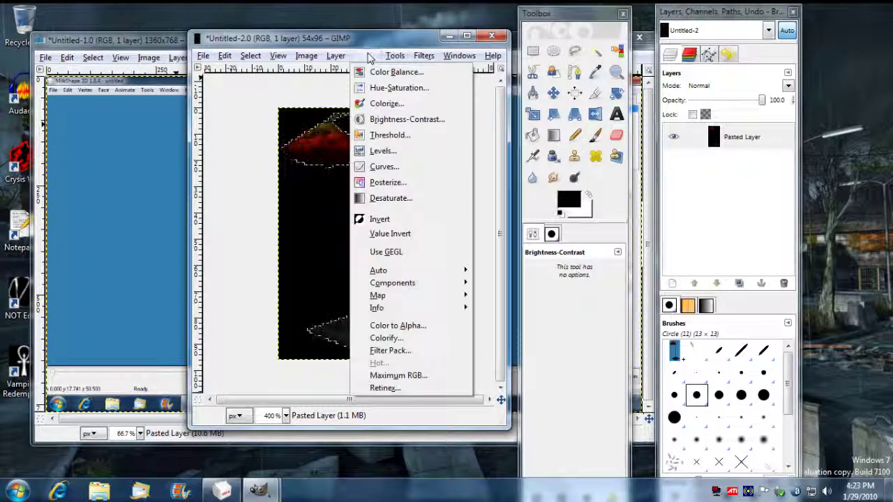
{"action": "left_click", "coordinate": [399, 119]}
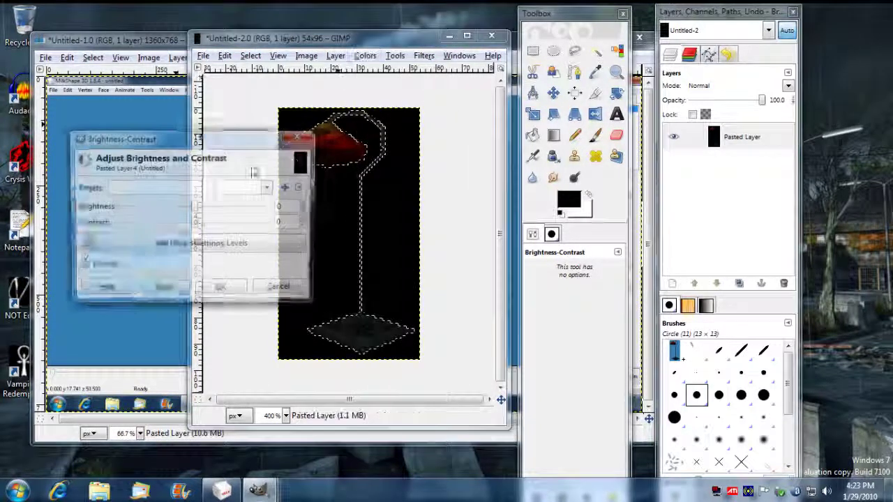
{"action": "left_click_drag", "start_coordinate": [194, 207], "coordinate": [216, 225]}
{"action": "mouse_move", "coordinate": [239, 140]}
{"action": "left_mouse_down"}
{"action": "mouse_move", "coordinate": [233, 201]}
{"action": "mouse_move", "coordinate": [244, 130]}
{"action": "left_mouse_up"}
{"action": "left_click", "coordinate": [224, 276]}
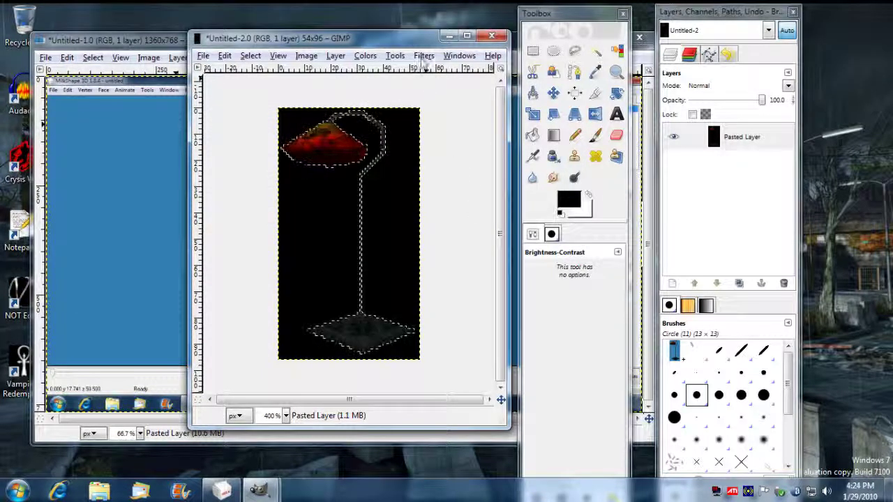
- Invert the selection back to the background around the lamp
{"action": "left_click", "coordinate": [257, 57]}
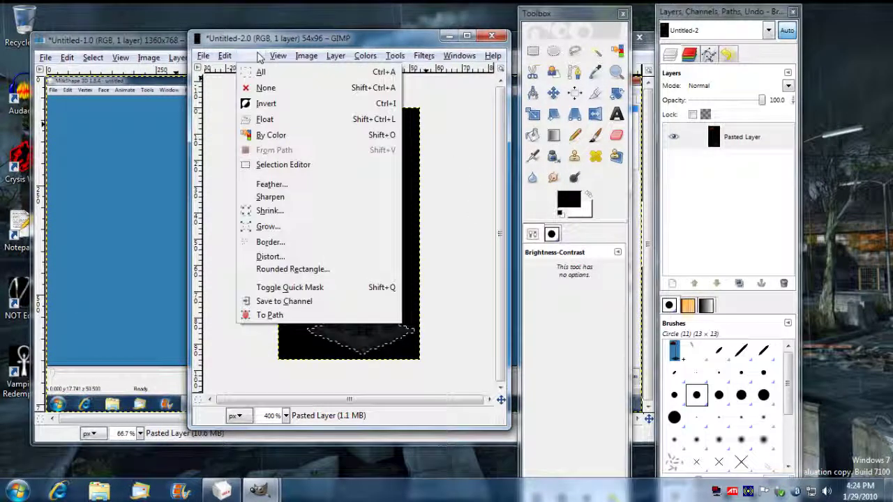
{"action": "left_click", "coordinate": [254, 103]}
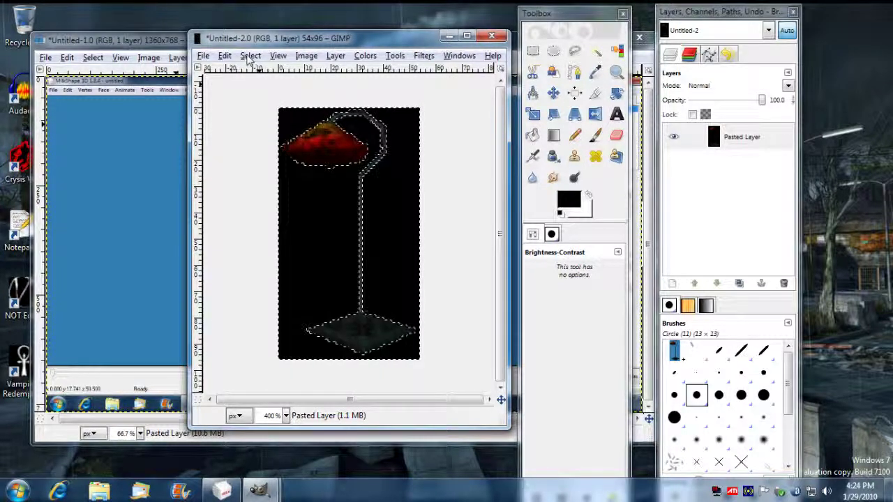
{"action": "left_click", "coordinate": [205, 57]}
- Create a blank 64×128 image and zoom it to 400%
{"action": "left_click", "coordinate": [218, 72]}
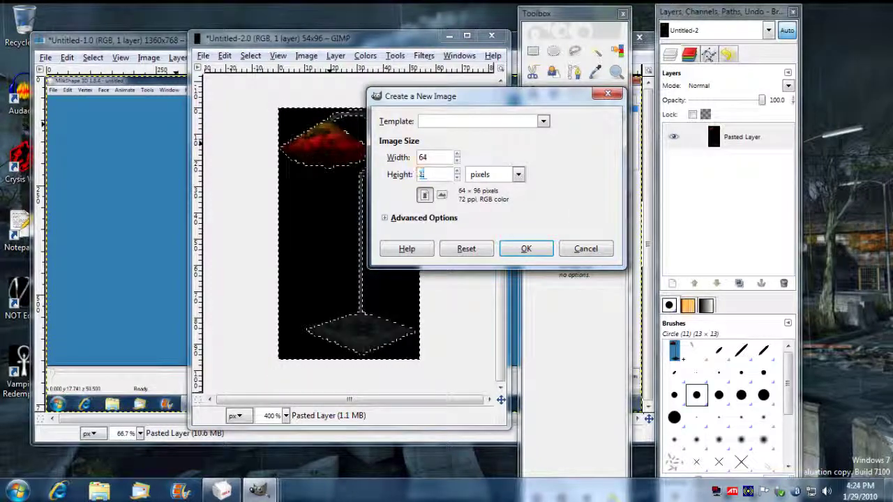
{"action": "left_click", "coordinate": [526, 249]}
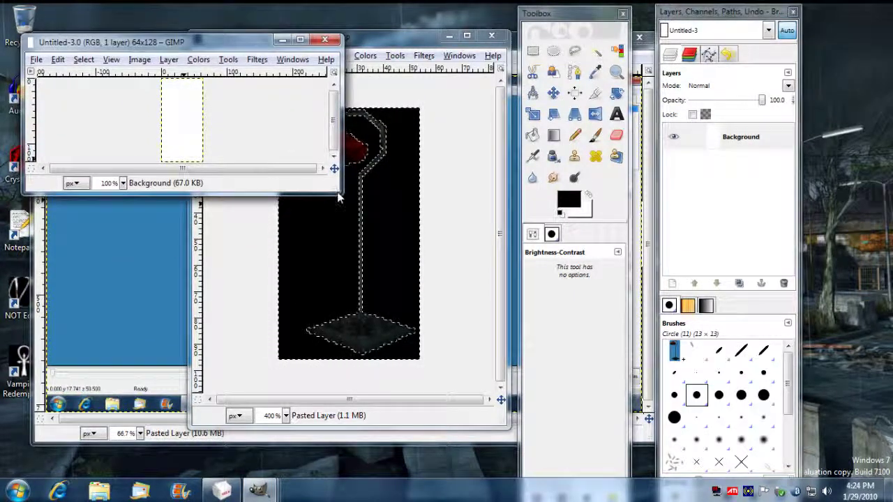
{"action": "left_click_drag", "start_coordinate": [342, 197], "coordinate": [380, 416]}
{"action": "key", "text": "2"}
{"action": "key", "text": "3"}
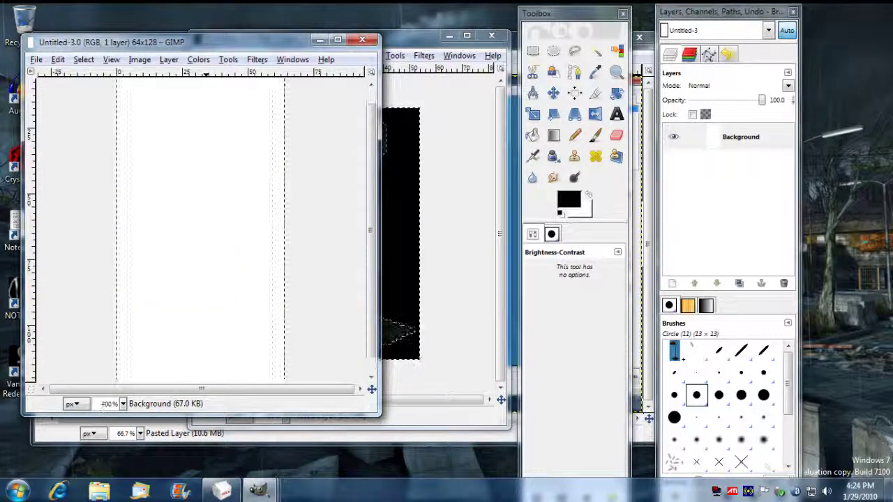
{"action": "key", "text": "2"}
{"action": "key", "text": "3"}
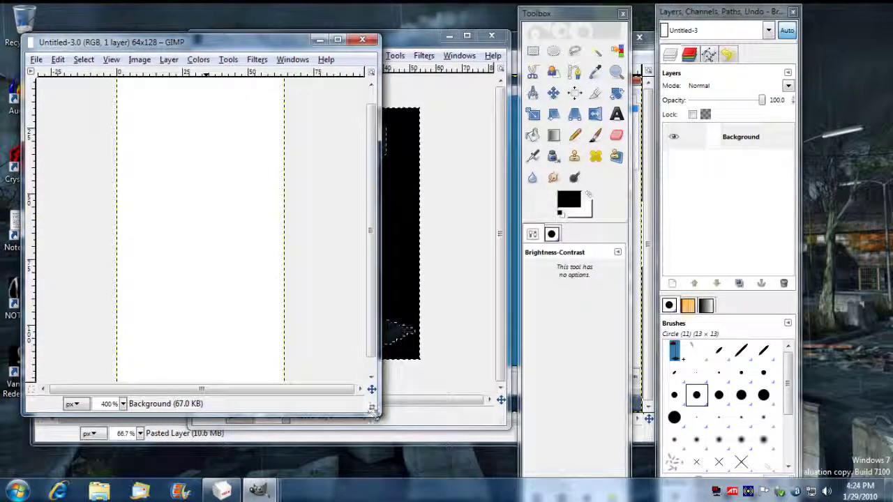
- Arrange the new image window and bring the lamp image window to the front beside it
{"action": "left_click_drag", "start_coordinate": [375, 413], "coordinate": [409, 458]}
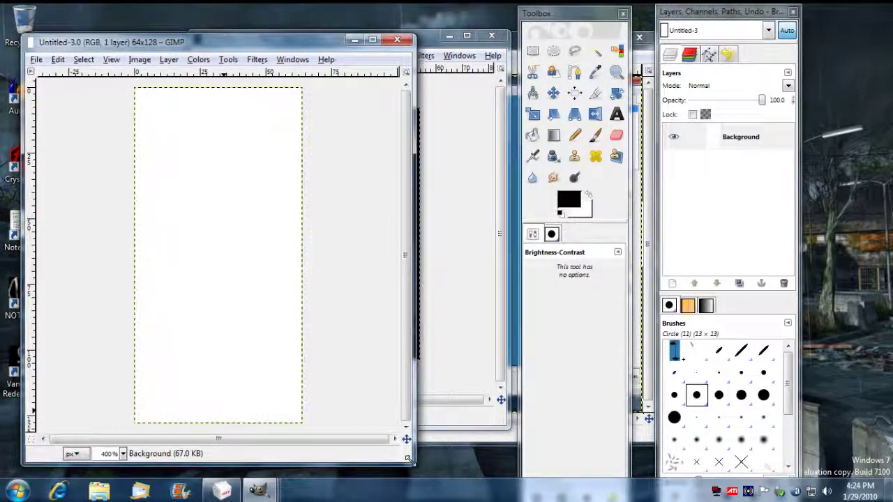
{"action": "left_click_drag", "start_coordinate": [218, 42], "coordinate": [202, 25]}
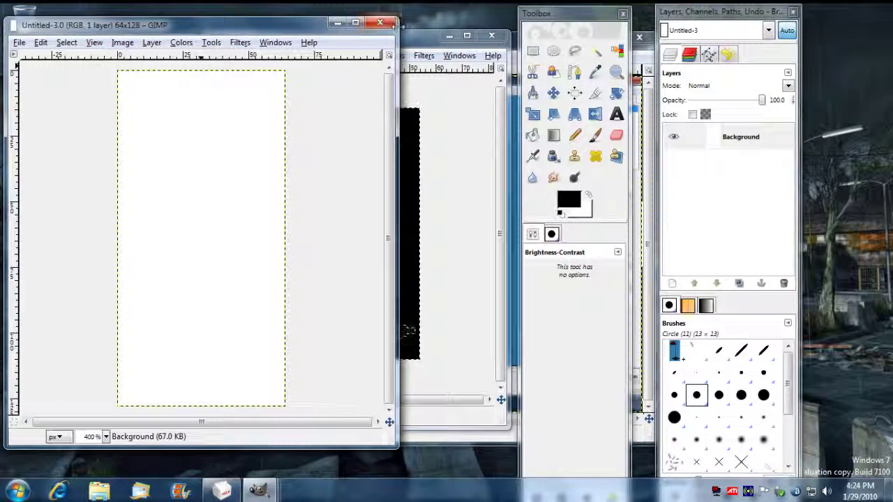
{"action": "left_click", "coordinate": [462, 36]}
{"action": "left_click_drag", "start_coordinate": [461, 35], "coordinate": [487, 34]}
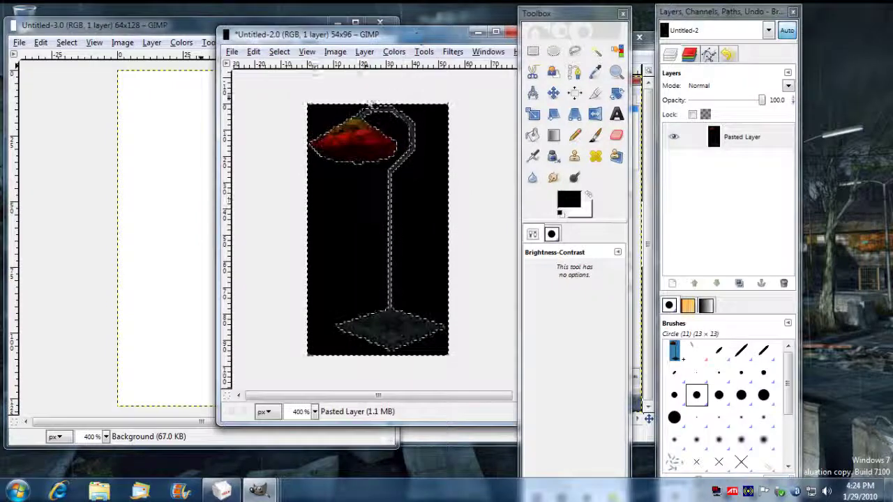
- Select all of the 54×96 lamp image, copy it, and bring Untitled-3 forward
{"action": "left_click", "coordinate": [282, 53]}
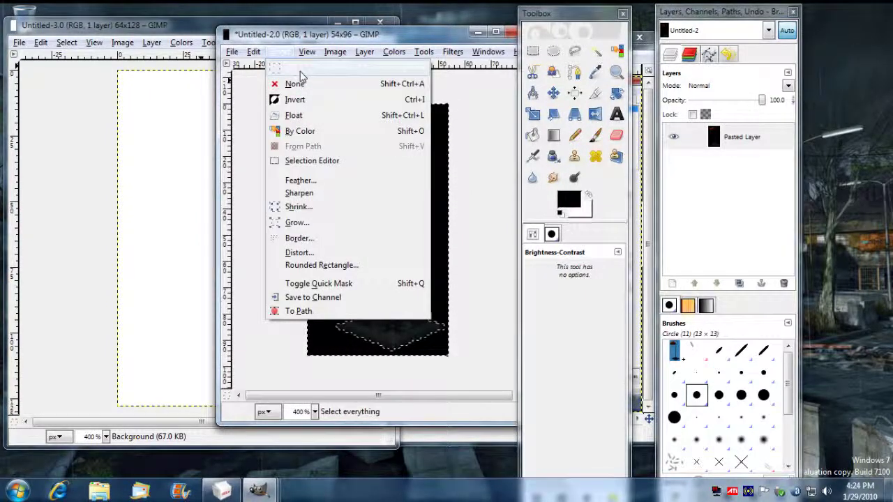
{"action": "left_click", "coordinate": [289, 67]}
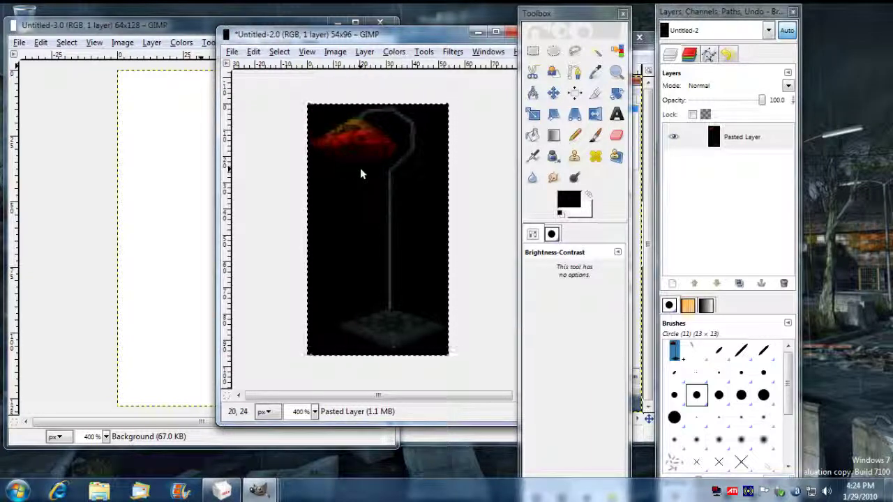
{"action": "key", "text": "ctrl+c"}
{"action": "double_click", "coordinate": [216, 26]}
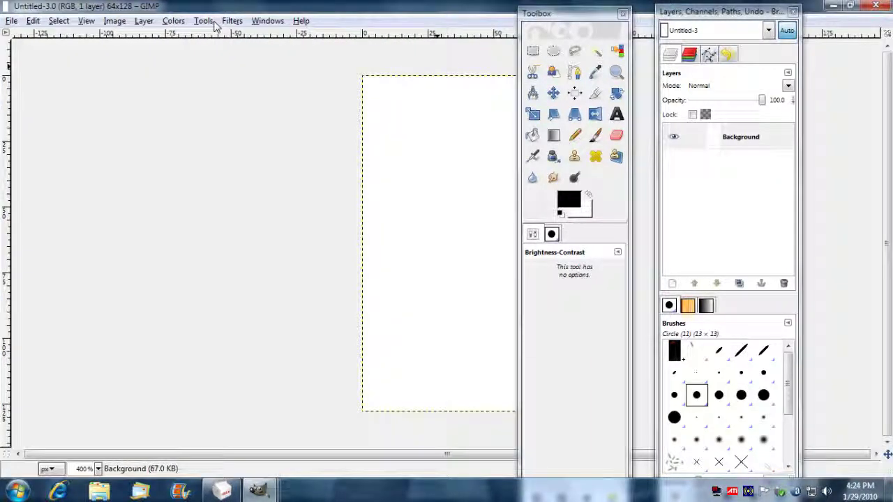
{"action": "left_click_drag", "start_coordinate": [216, 26], "coordinate": [183, 27]}
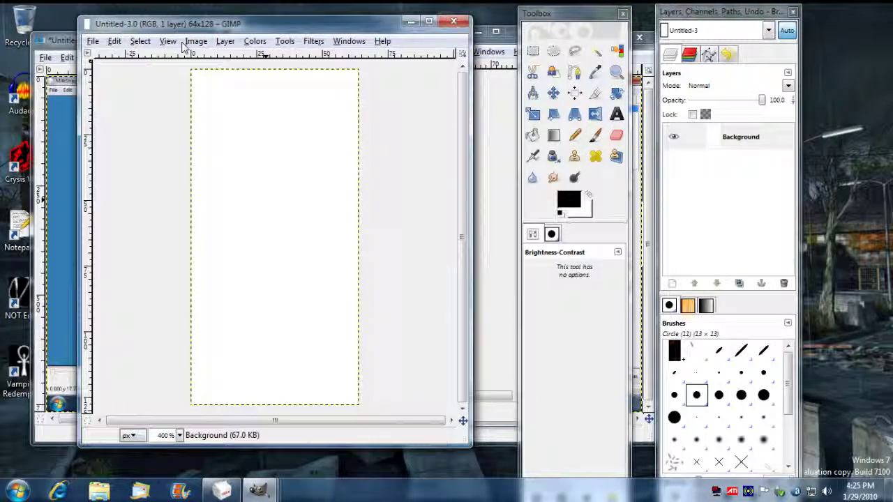
- Paste the lamp into Untitled-3 as a new layer and move it to the canvas bottom
{"action": "left_click", "coordinate": [113, 41]}
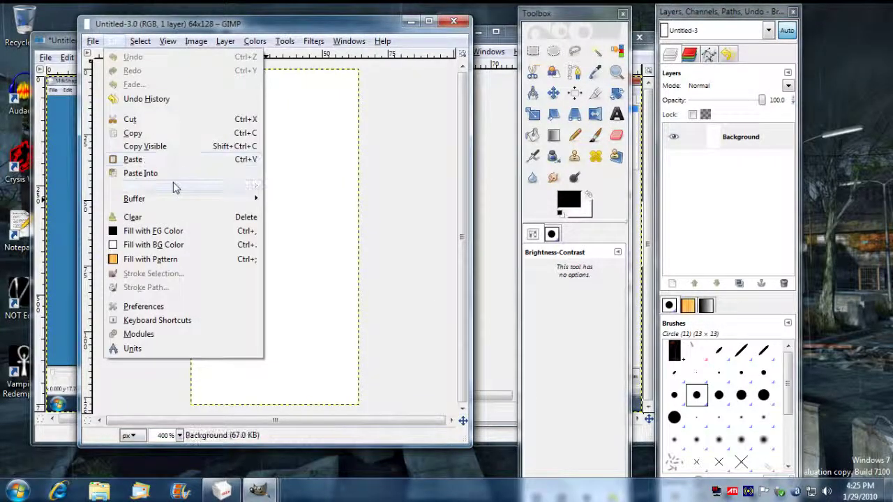
{"action": "mouse_move", "coordinate": [174, 189]}
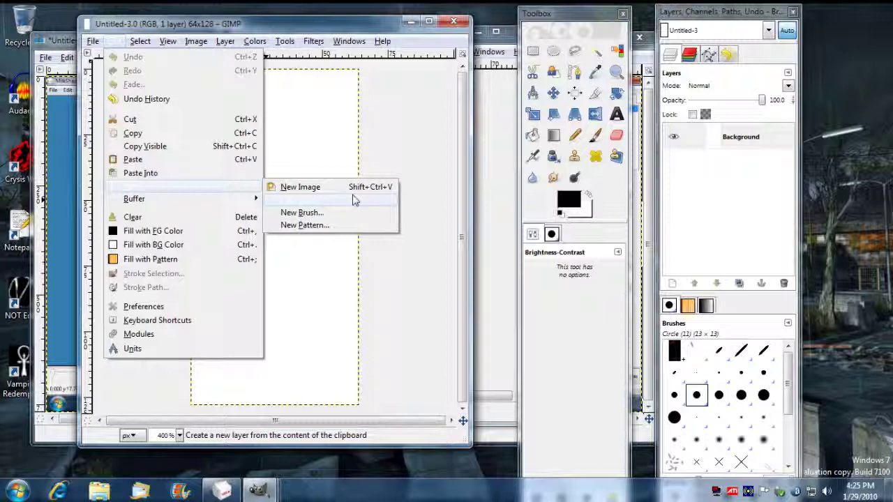
{"action": "left_click", "coordinate": [354, 200]}
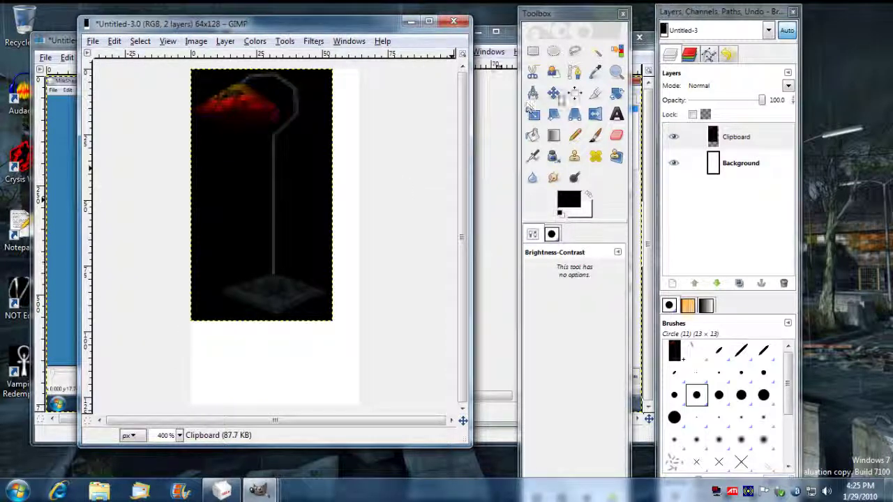
{"action": "left_click", "coordinate": [552, 93]}
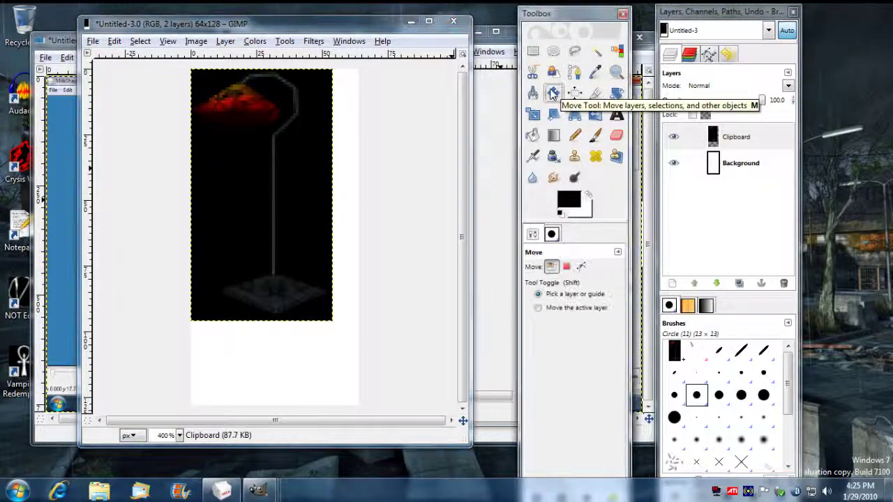
{"action": "left_click", "coordinate": [239, 143]}
{"action": "left_click_drag", "start_coordinate": [239, 145], "coordinate": [239, 226]}
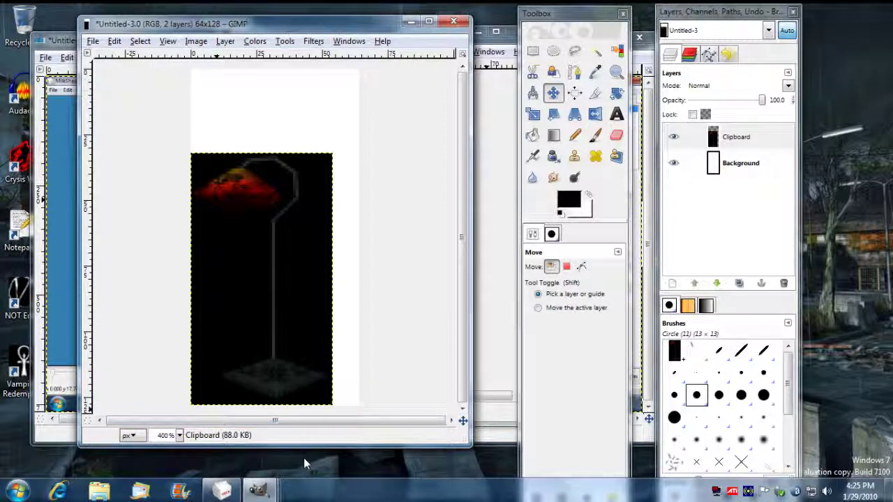
{"action": "left_click_drag", "start_coordinate": [292, 23], "coordinate": [314, 14]}
{"action": "left_click_drag", "start_coordinate": [228, 380], "coordinate": [227, 380]}
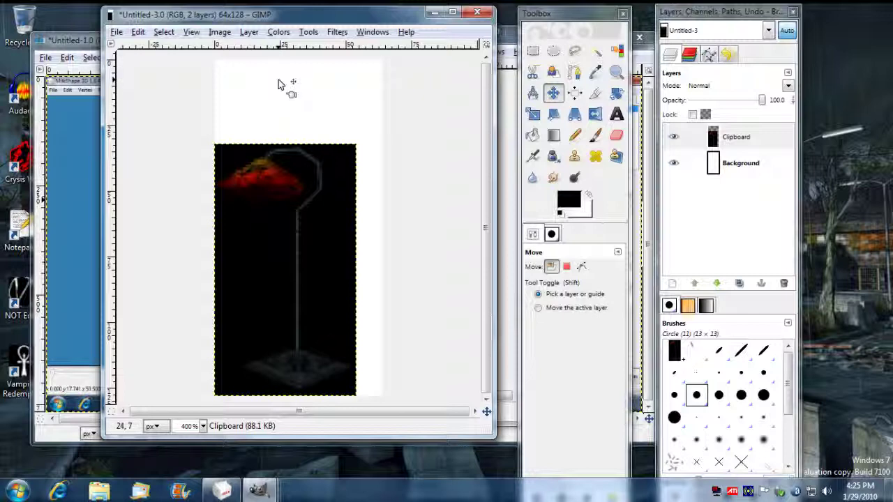
{"action": "key", "text": "u"}
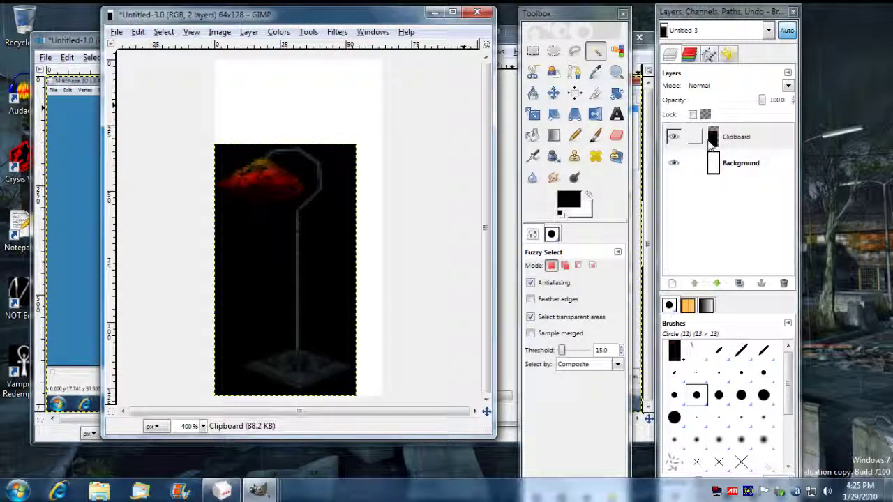
- Merge the Clipboard layer down and fill the white strip above the lamp with black
{"action": "right_click", "coordinate": [736, 136]}
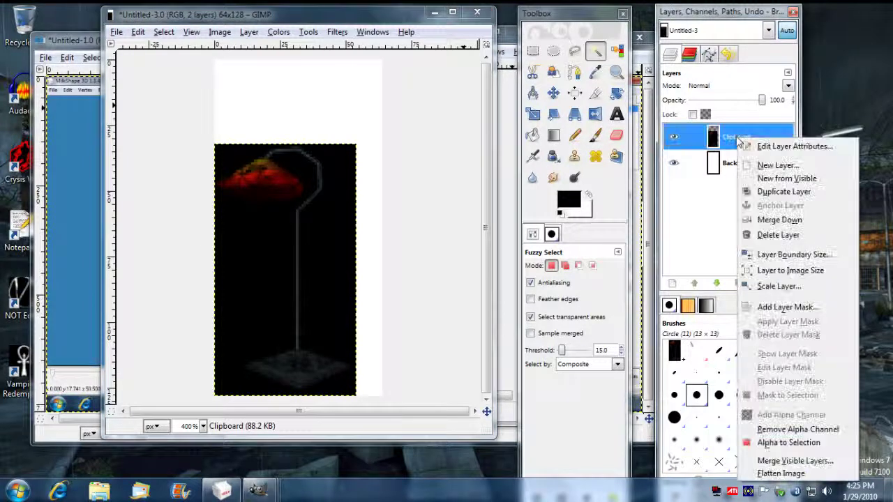
{"action": "left_click", "coordinate": [773, 220]}
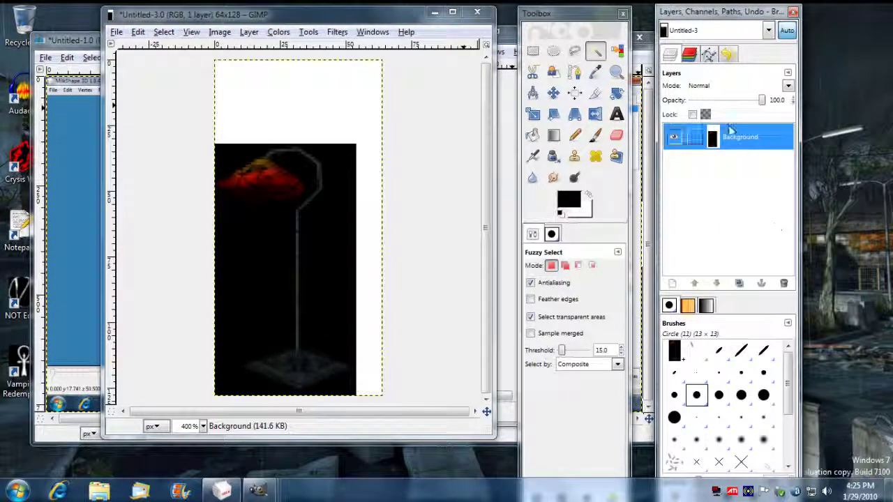
{"action": "left_click", "coordinate": [337, 108]}
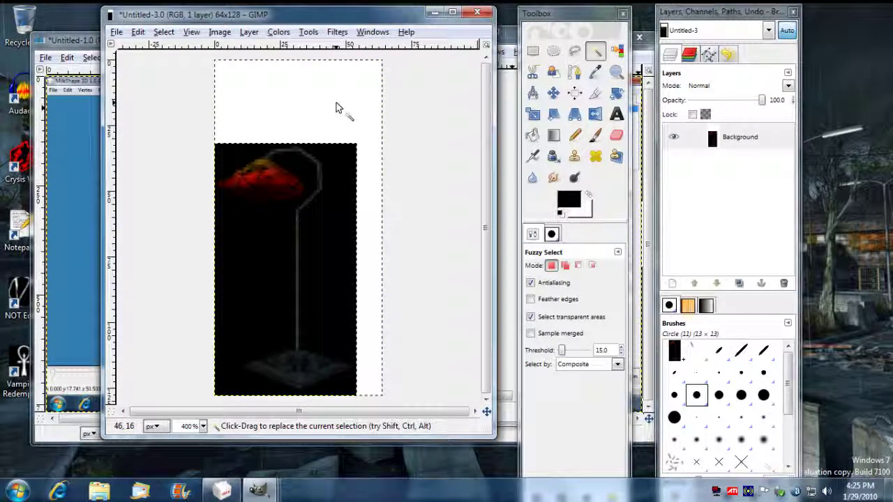
{"action": "left_click", "coordinate": [138, 32]}
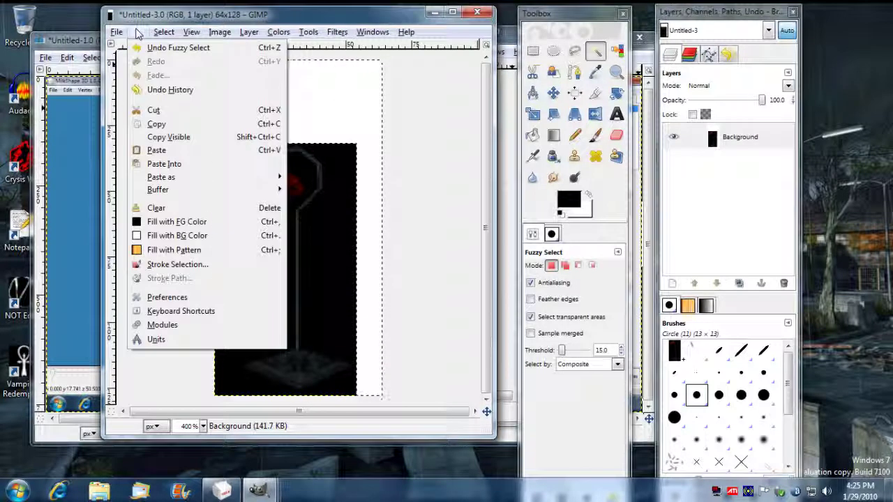
{"action": "left_click", "coordinate": [163, 221]}
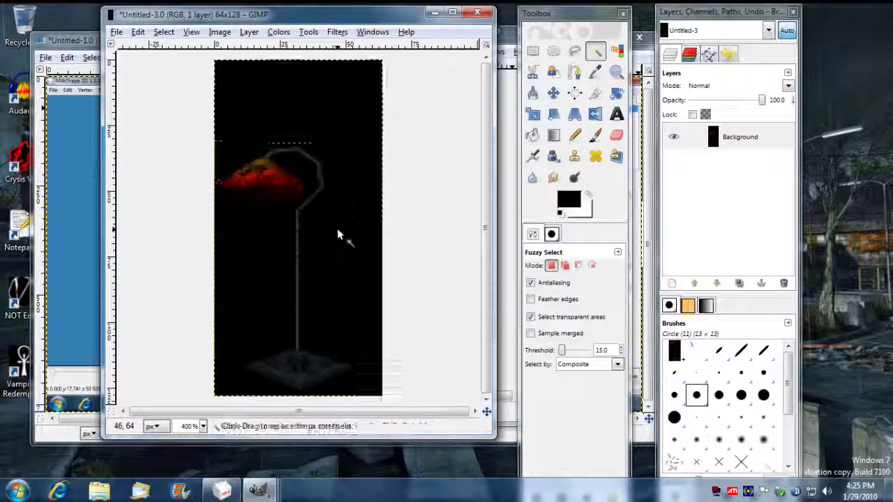
- Fuzzy-select the black area around the lamp
{"action": "left_click", "coordinate": [337, 228]}
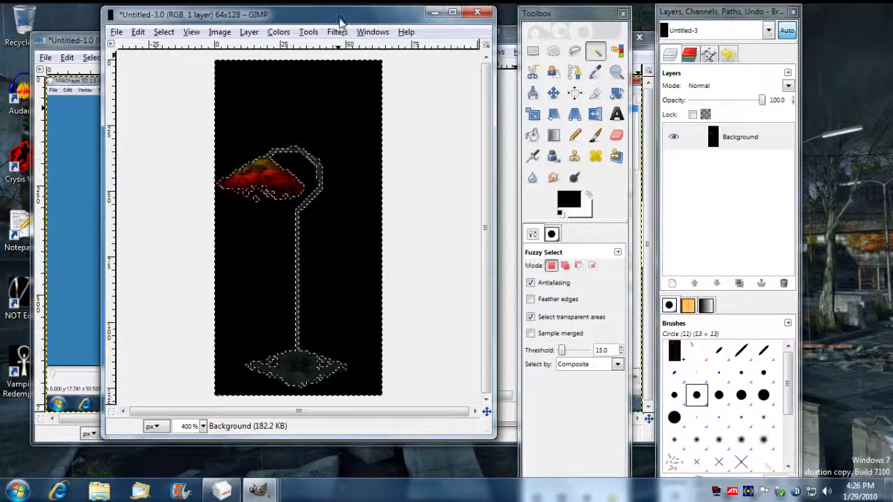
{"action": "mouse_move", "coordinate": [342, 20]}
{"action": "left_mouse_down"}
{"action": "mouse_move", "coordinate": [359, 19]}
{"action": "mouse_move", "coordinate": [348, 19]}
{"action": "left_mouse_up"}
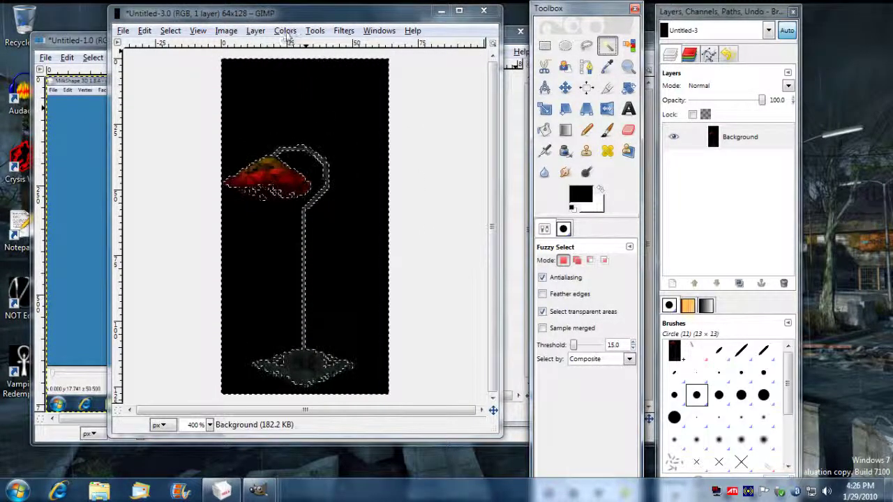
{"action": "left_click", "coordinate": [285, 32]}
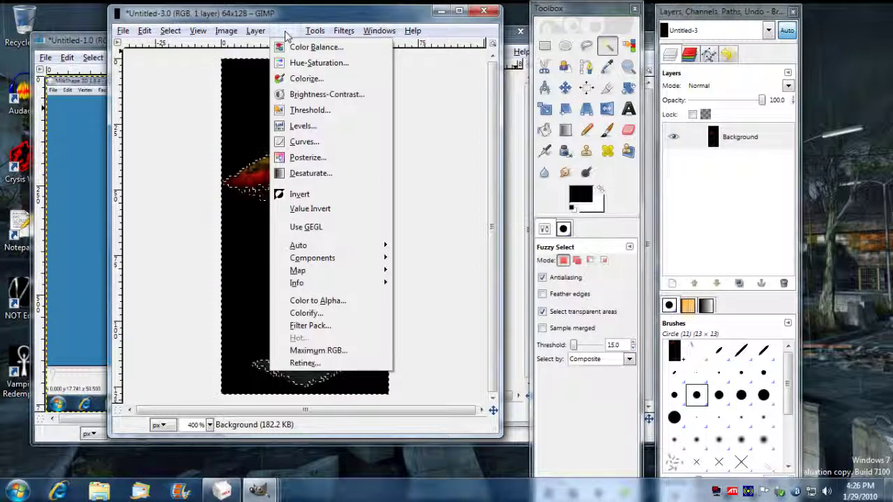
- Apply Color to Alpha with black to the 64×128 Untitled-3 lamp, making its background transparent
{"action": "left_click", "coordinate": [317, 300]}
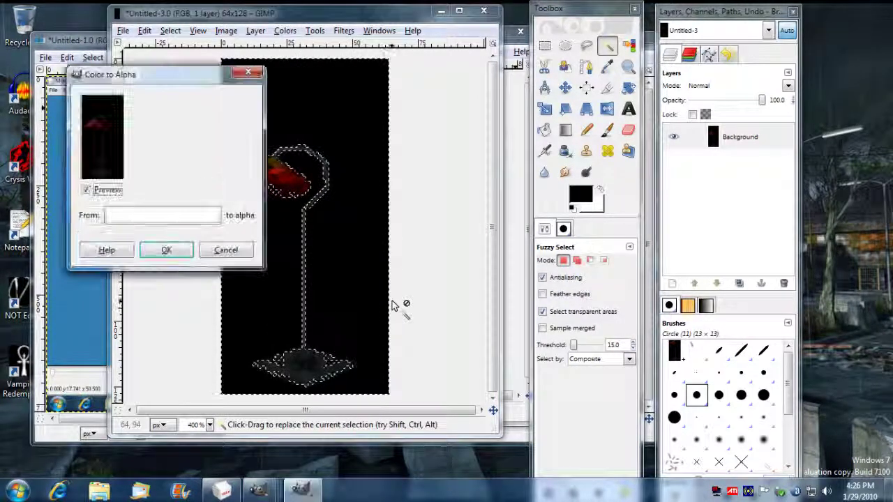
{"action": "left_click", "coordinate": [157, 218]}
{"action": "left_click_drag", "start_coordinate": [197, 93], "coordinate": [329, 96]}
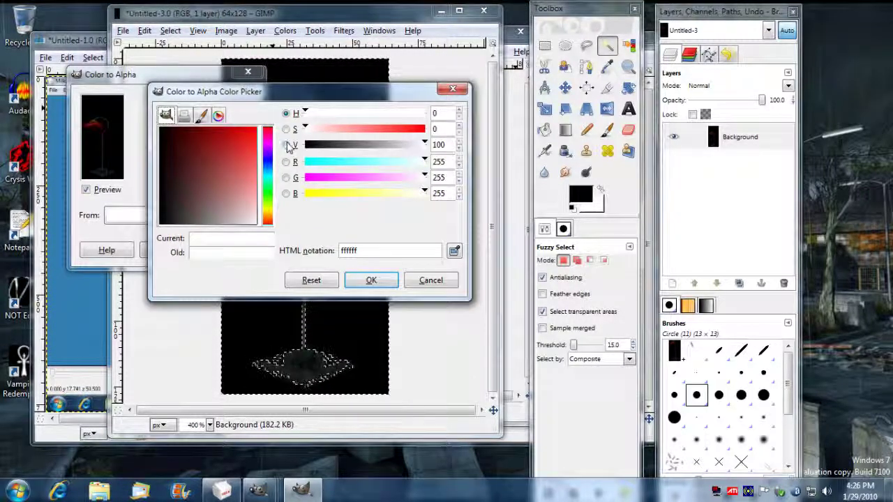
{"action": "left_click", "coordinate": [286, 144]}
{"action": "left_click", "coordinate": [285, 113]}
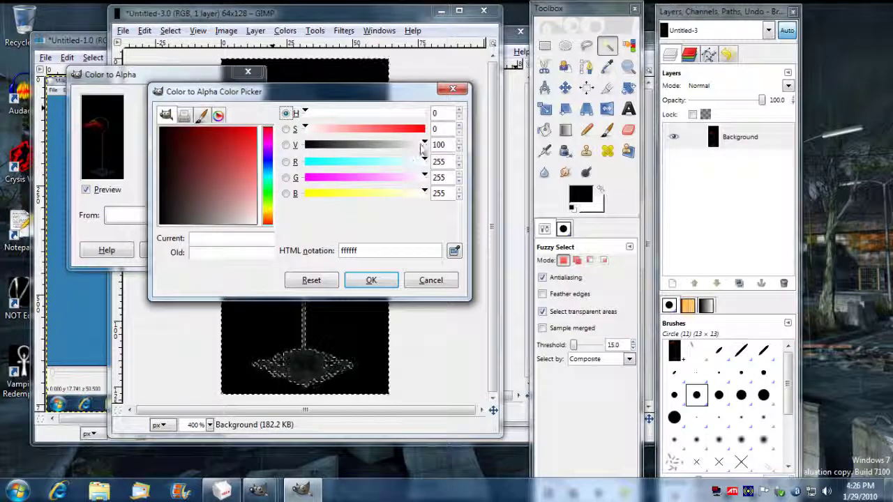
{"action": "left_click_drag", "start_coordinate": [424, 144], "coordinate": [304, 145]}
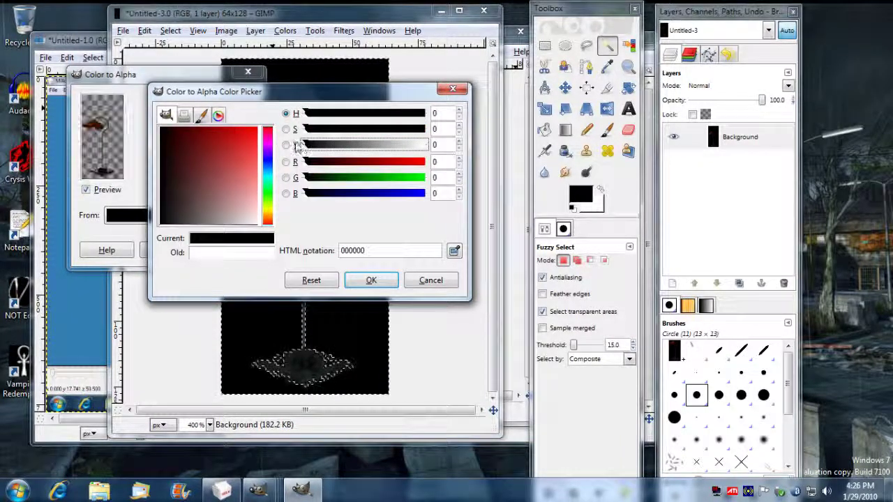
{"action": "left_click", "coordinate": [374, 279]}
{"action": "left_click", "coordinate": [165, 251]}
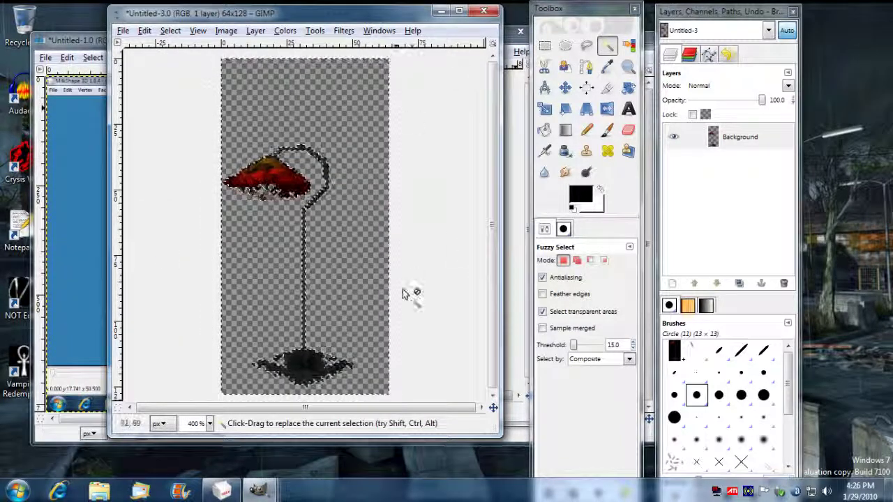
{"action": "left_click_drag", "start_coordinate": [409, 13], "coordinate": [358, 23]}
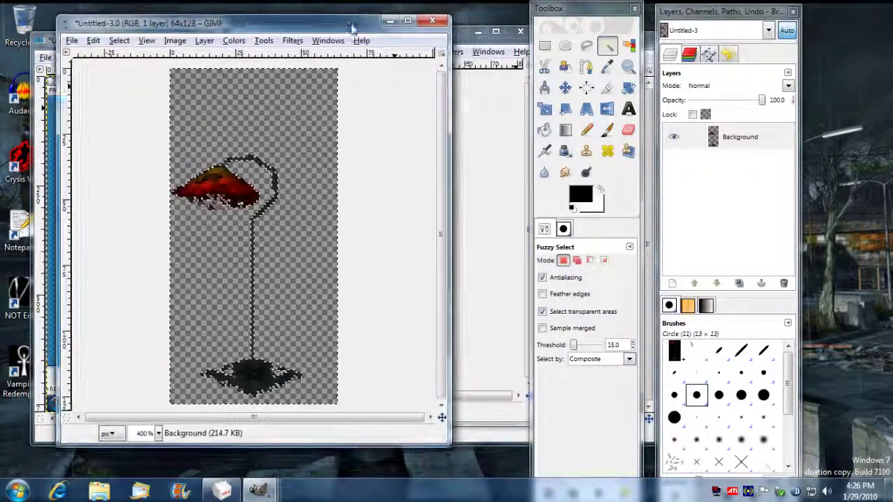
- Bring the 54×96 Untitled-2 lamp image forward and Fuzzy Select the lamp shape
{"action": "left_click", "coordinate": [455, 35]}
{"action": "left_click_drag", "start_coordinate": [455, 35], "coordinate": [398, 30]}
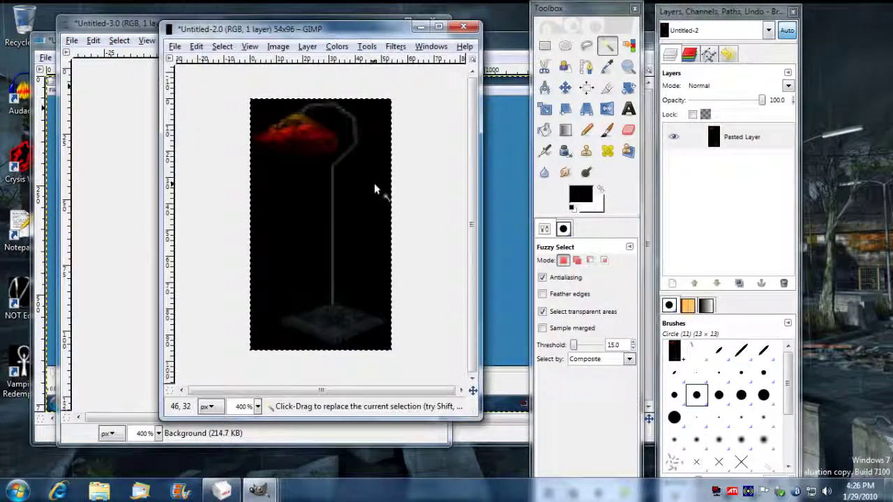
{"action": "left_click_drag", "start_coordinate": [361, 188], "coordinate": [359, 185]}
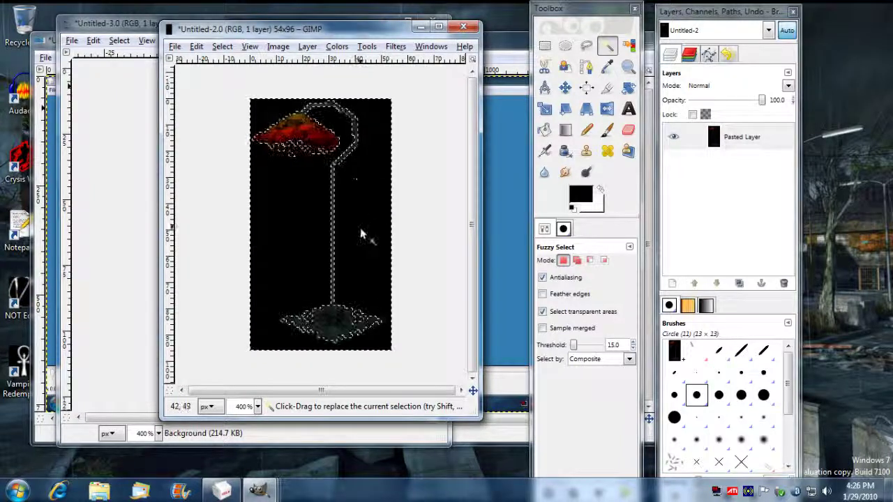
- Run Colors > Color to Alpha with black to make its background transparent
{"action": "left_click", "coordinate": [339, 47]}
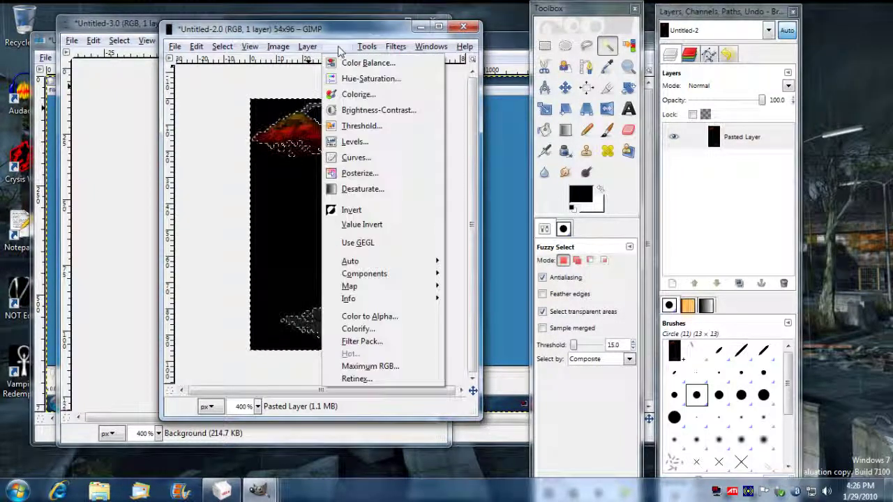
{"action": "left_click", "coordinate": [379, 320]}
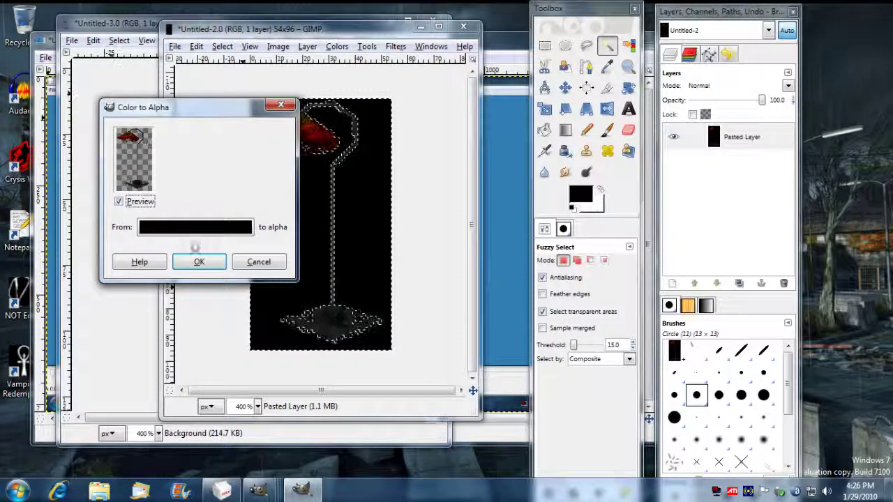
{"action": "left_click", "coordinate": [204, 263]}
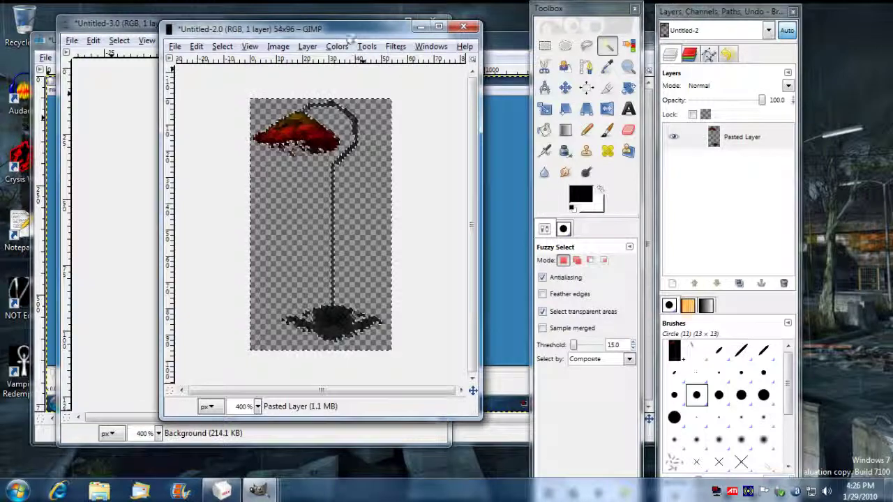
{"action": "mouse_move", "coordinate": [352, 35]}
{"action": "left_mouse_down"}
{"action": "mouse_move", "coordinate": [429, 31]}
{"action": "mouse_move", "coordinate": [360, 38]}
{"action": "left_mouse_up"}
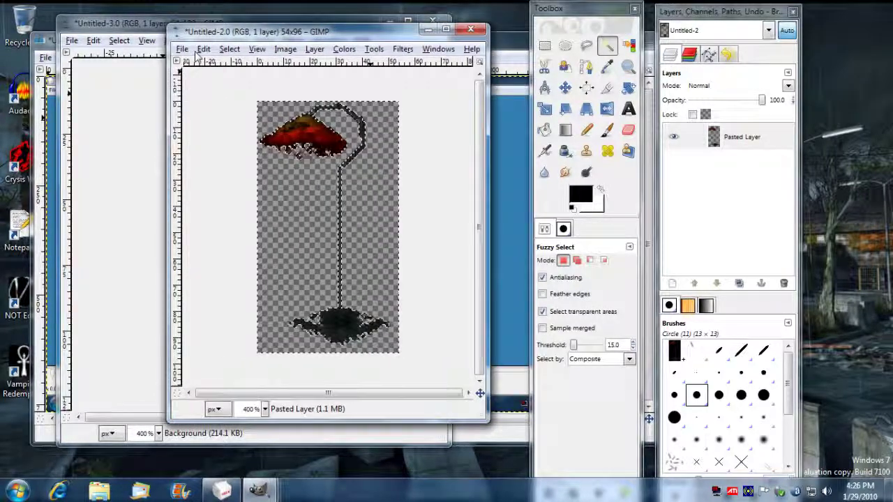
{"action": "left_click", "coordinate": [144, 24]}
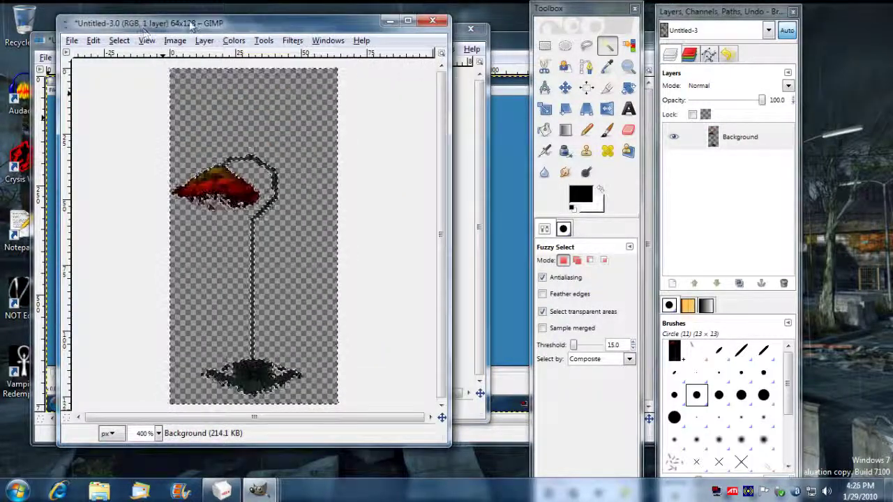
- Start Save As and browse to D:\Vampire The Masquerade - Redemption\ui\icons
{"action": "left_click", "coordinate": [72, 40]}
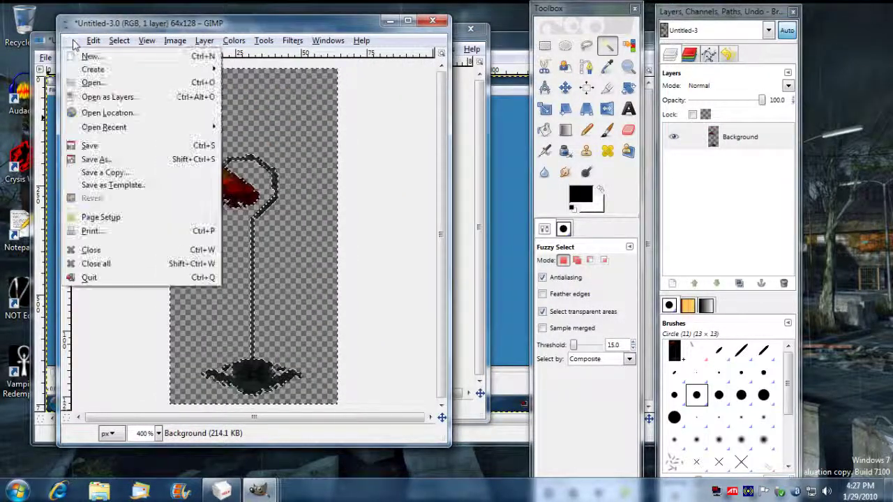
{"action": "left_click", "coordinate": [109, 162]}
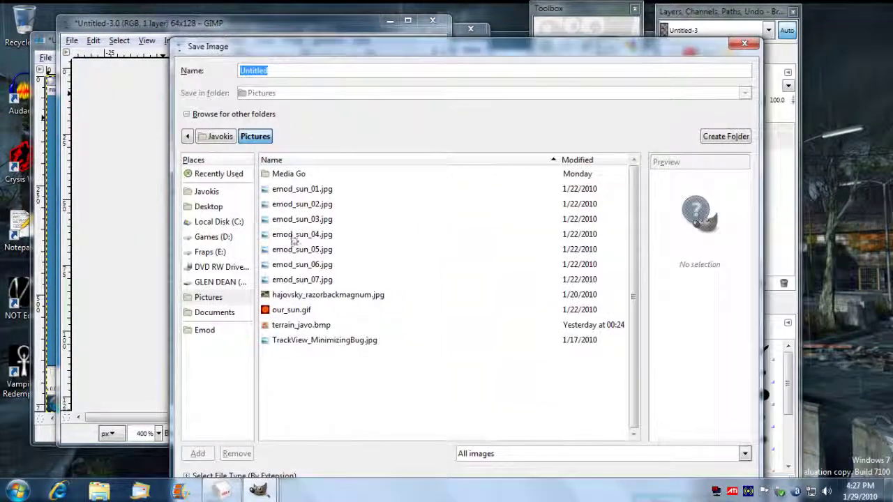
{"action": "left_click", "coordinate": [205, 238]}
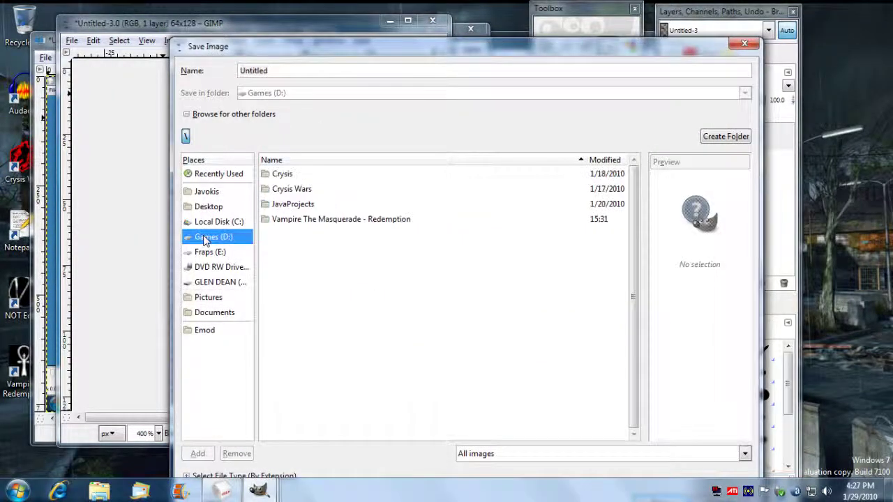
{"action": "double_click", "coordinate": [320, 220]}
{"action": "left_click_drag", "start_coordinate": [632, 222], "coordinate": [632, 287]}
{"action": "left_click", "coordinate": [279, 375]}
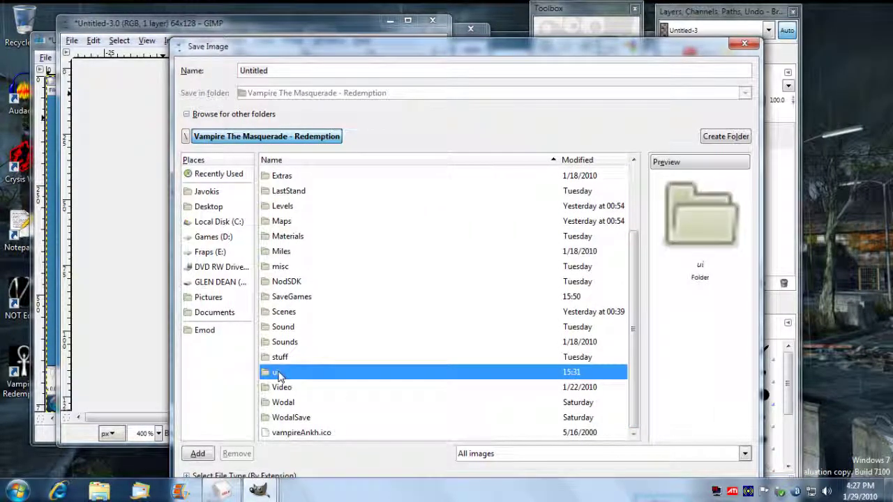
{"action": "double_click", "coordinate": [280, 374]}
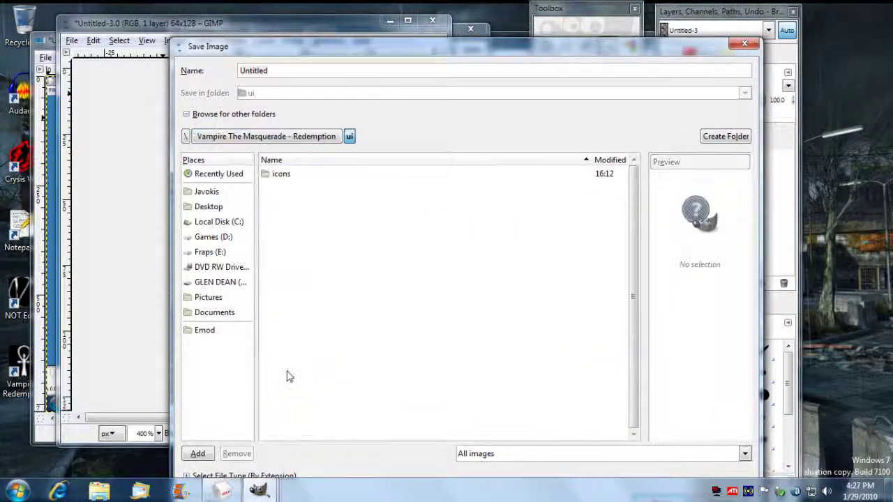
{"action": "double_click", "coordinate": [285, 176]}
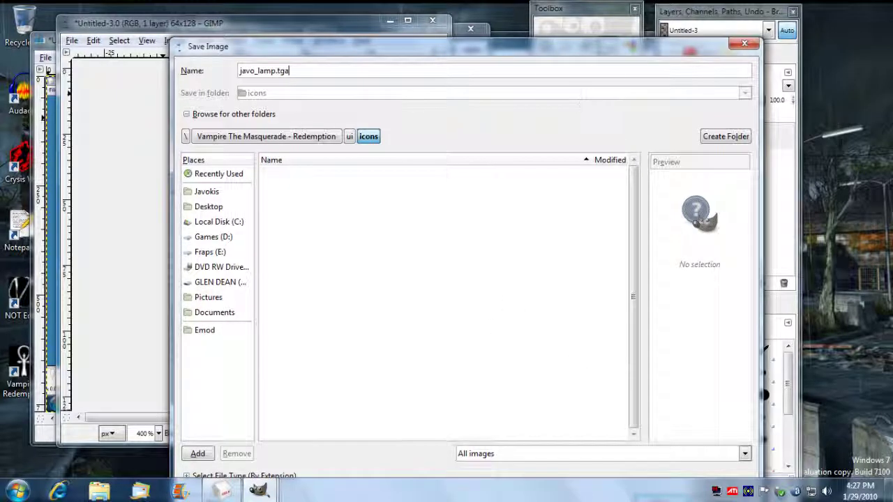
- Save the 64×128 lamp there as javo_lamp.tga with default TGA options
{"action": "left_click_drag", "start_coordinate": [577, 49], "coordinate": [539, 14]}
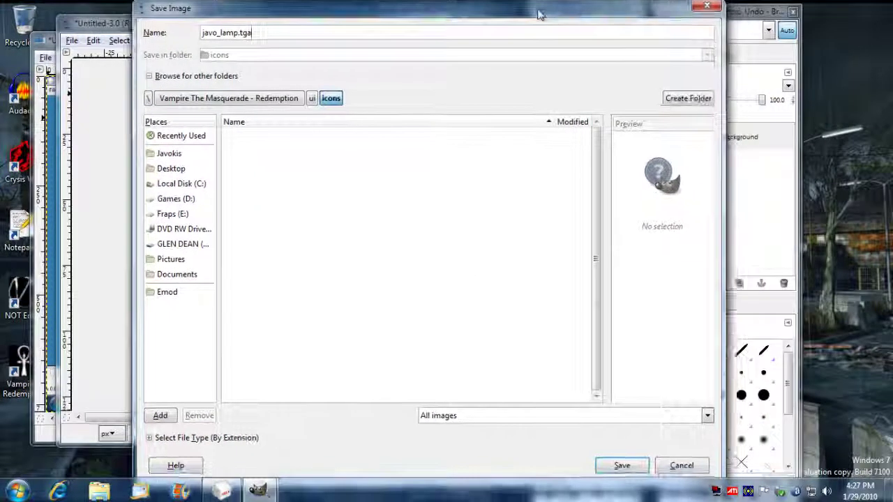
{"action": "left_click", "coordinate": [623, 466]}
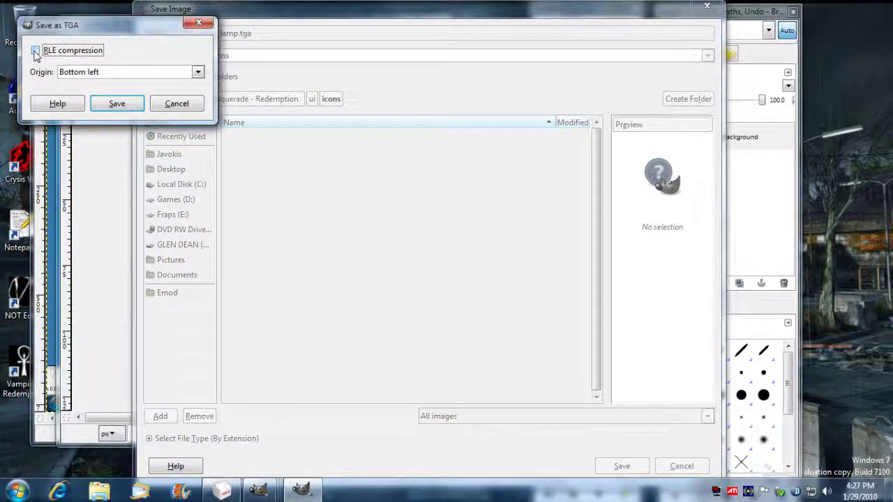
{"action": "left_click", "coordinate": [116, 103]}
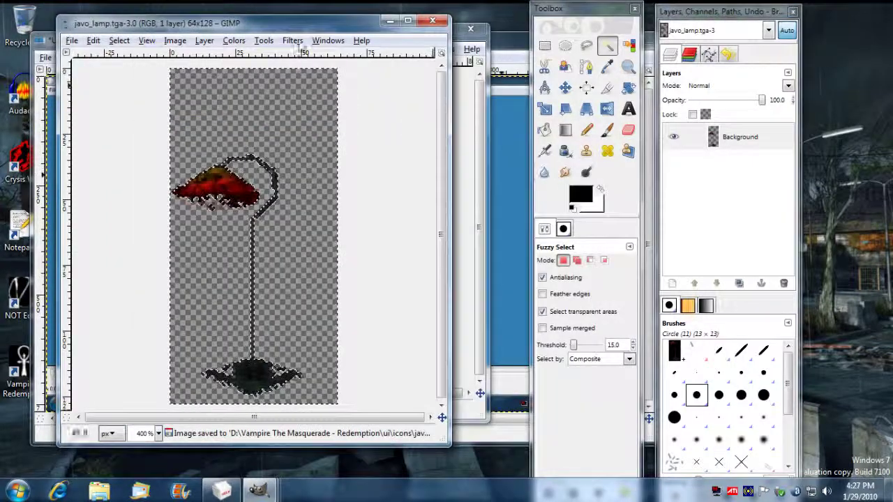
{"action": "left_click", "coordinate": [389, 20]}
- Save the 54×96 lamp as javo_lamp_r.tga in the icons folder with default TGA options
{"action": "left_click_drag", "start_coordinate": [346, 37], "coordinate": [371, 42]}
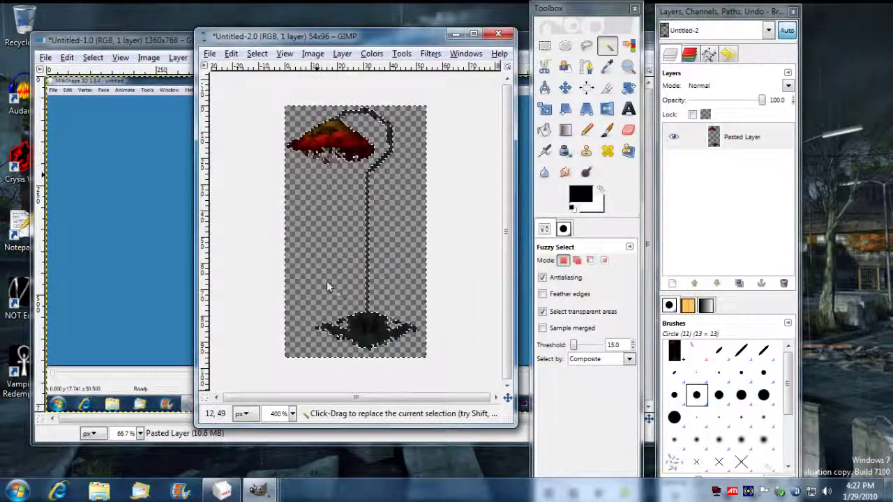
{"action": "left_click", "coordinate": [209, 54]}
{"action": "left_click", "coordinate": [237, 176]}
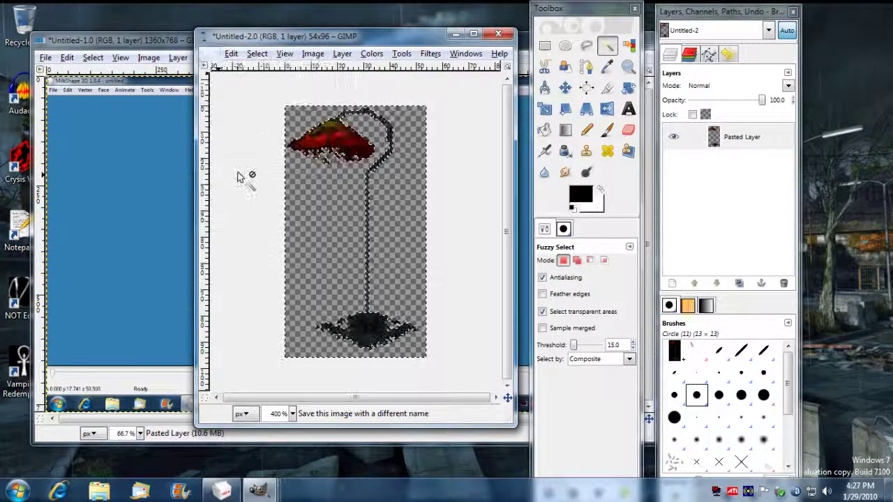
{"action": "left_click", "coordinate": [264, 137]}
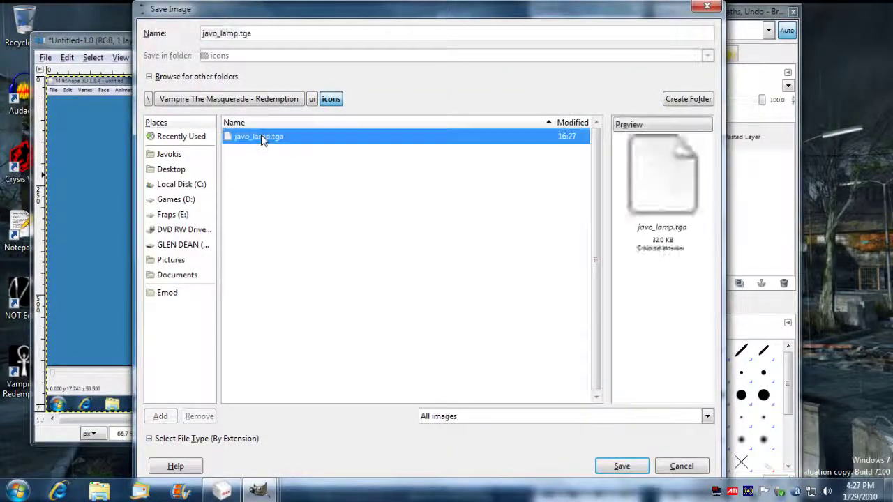
{"action": "left_click", "coordinate": [239, 33]}
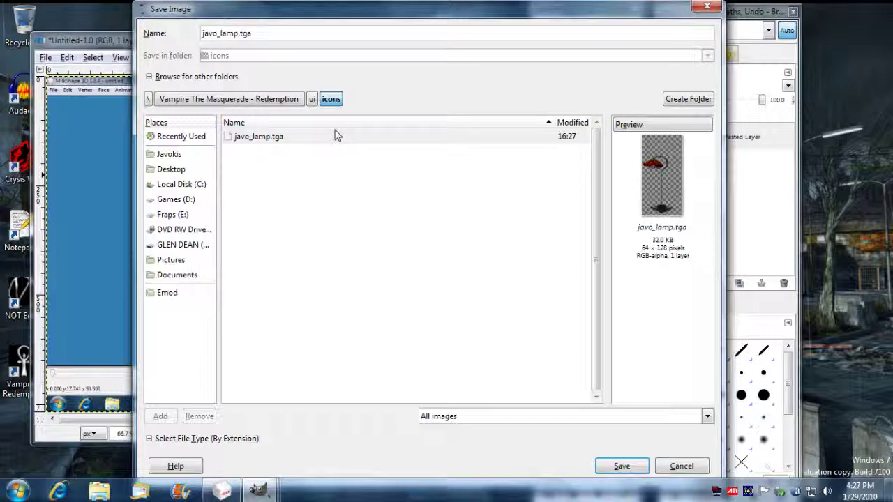
{"action": "type", "text": "r"}
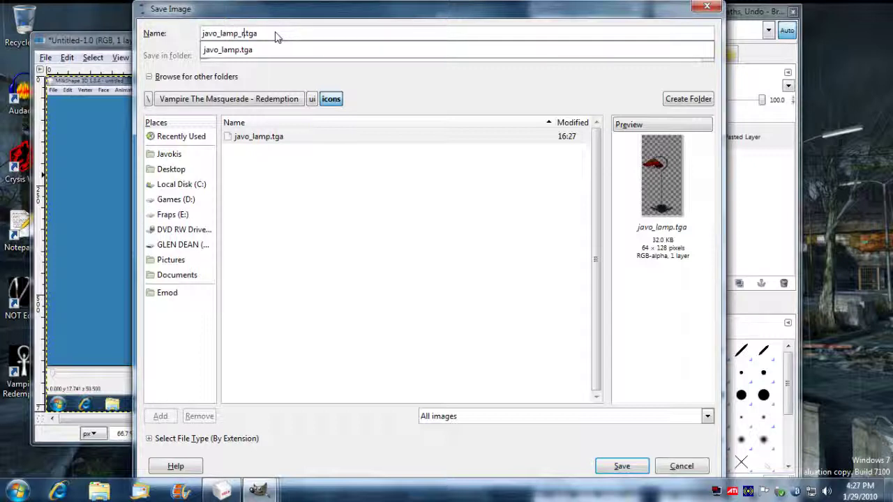
{"action": "key", "text": "Escape"}
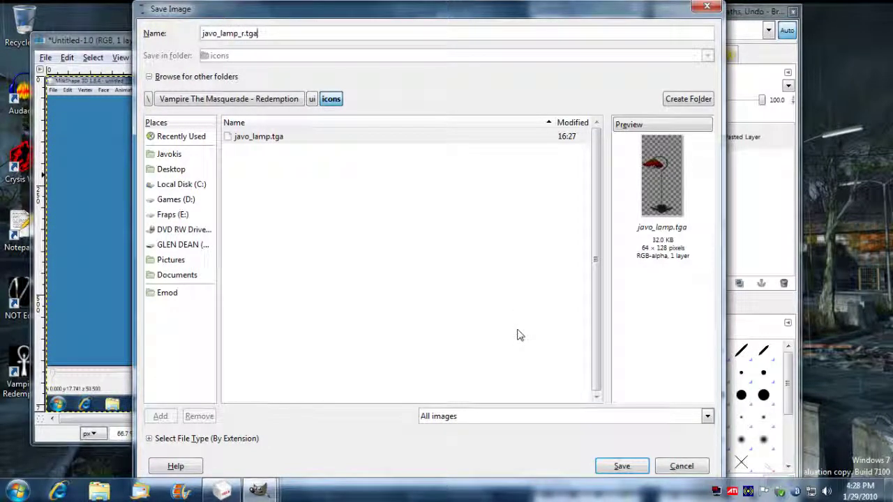
{"action": "left_click", "coordinate": [623, 467]}
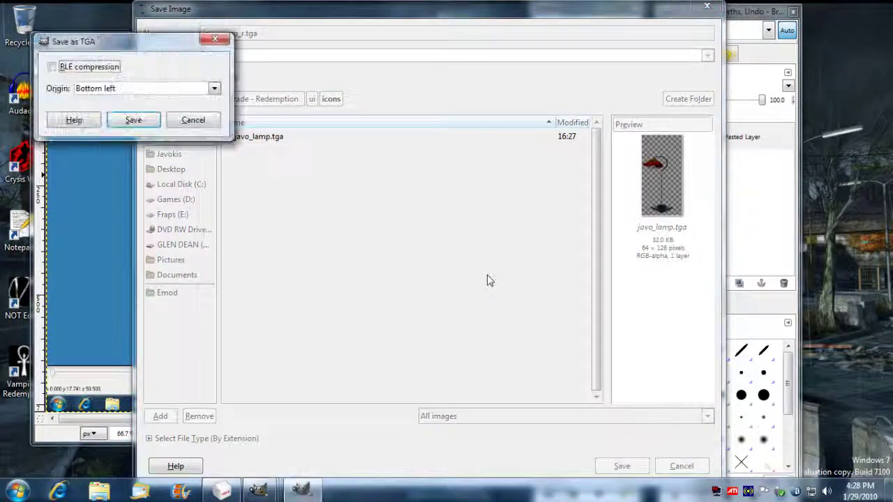
{"action": "left_click", "coordinate": [133, 120]}
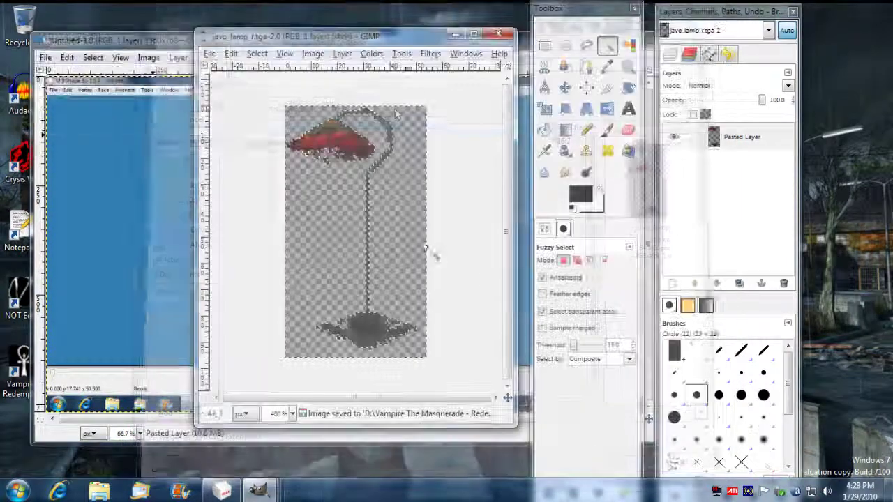
- Minimize the lamp image windows and select the NOT Editor desktop shortcut
{"action": "left_click", "coordinate": [453, 34]}
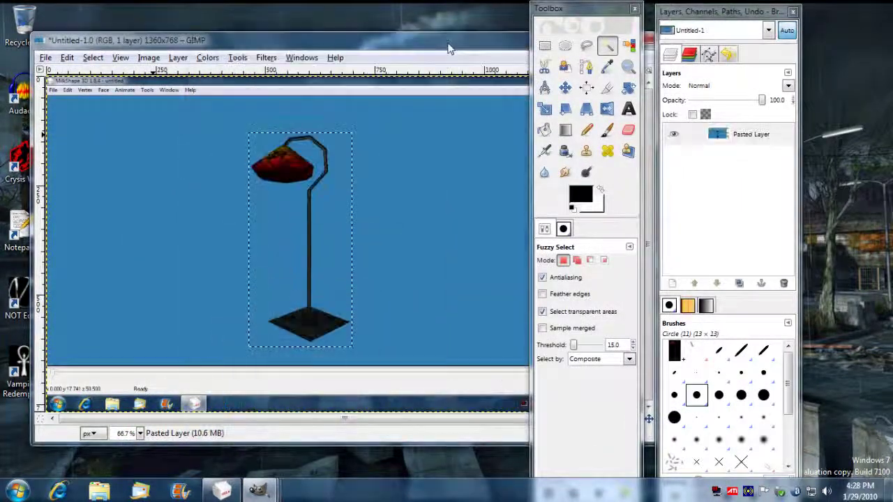
{"action": "left_click_drag", "start_coordinate": [453, 36], "coordinate": [457, 12]}
{"action": "left_click", "coordinate": [471, 7]}
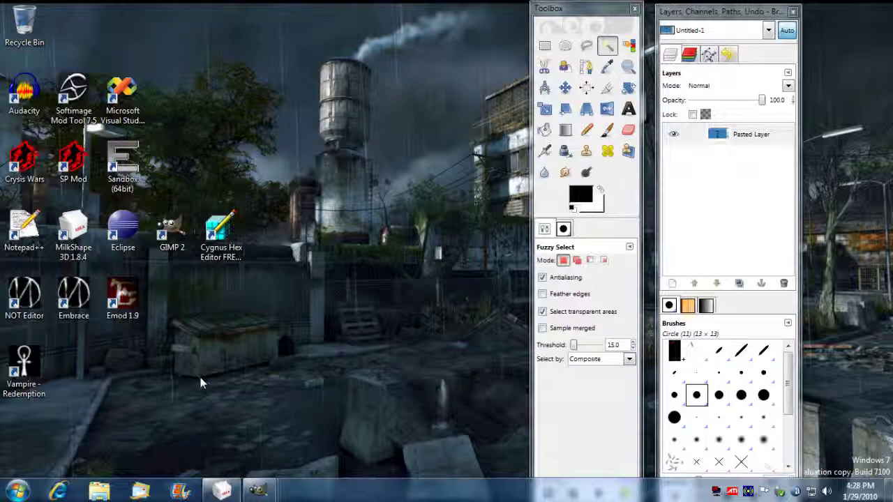
{"action": "left_click", "coordinate": [21, 299]}
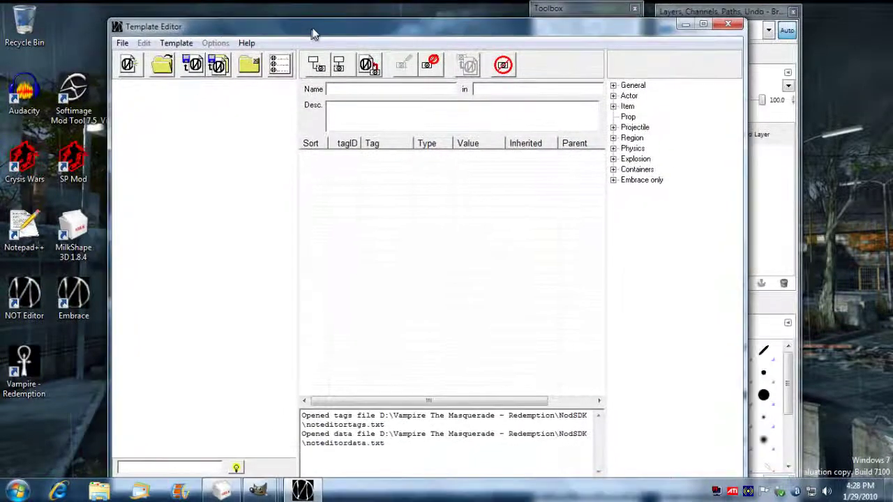
- Open _javo_lamp.NOT and expand down to javo_lamp_weap under _MeleeWeapons_javo
{"action": "left_click", "coordinate": [170, 58]}
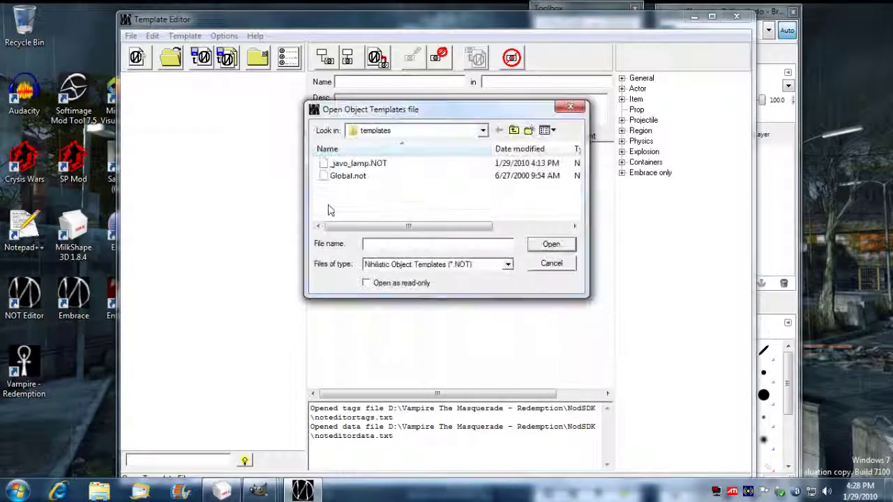
{"action": "double_click", "coordinate": [359, 163]}
{"action": "left_click", "coordinate": [146, 96]}
{"action": "left_click", "coordinate": [163, 112]}
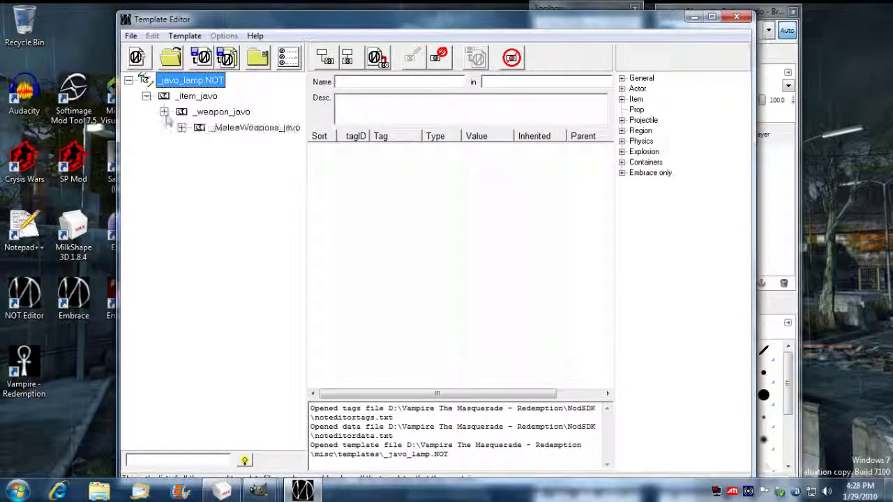
{"action": "left_click", "coordinate": [181, 128]}
{"action": "left_click", "coordinate": [274, 144]}
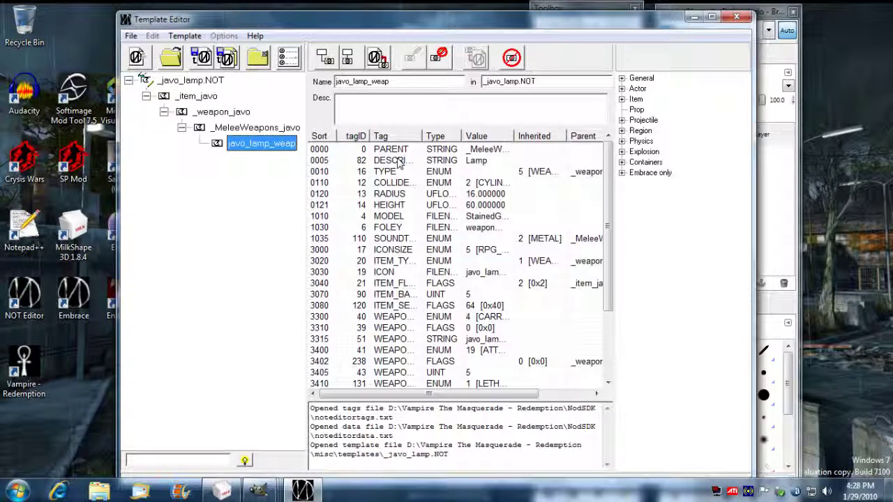
- Check the ICONSIZE choices without changing them, then edit the ICON file name
{"action": "left_click", "coordinate": [484, 251]}
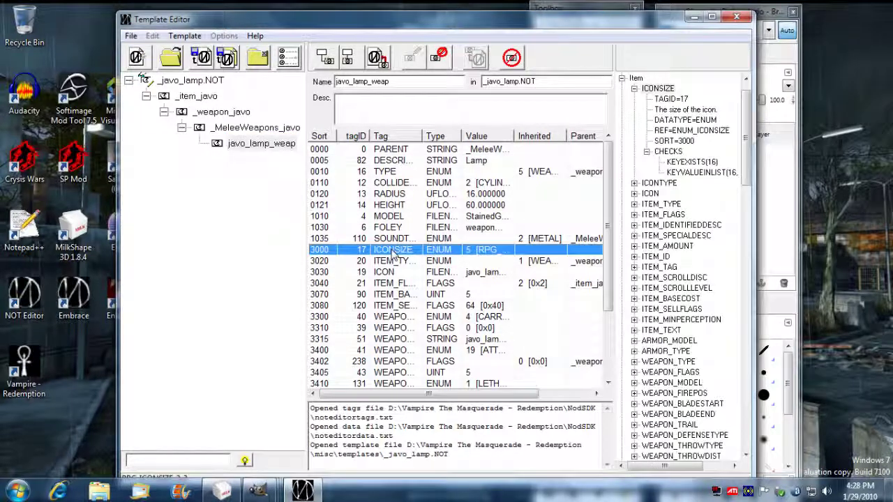
{"action": "double_click", "coordinate": [484, 252]}
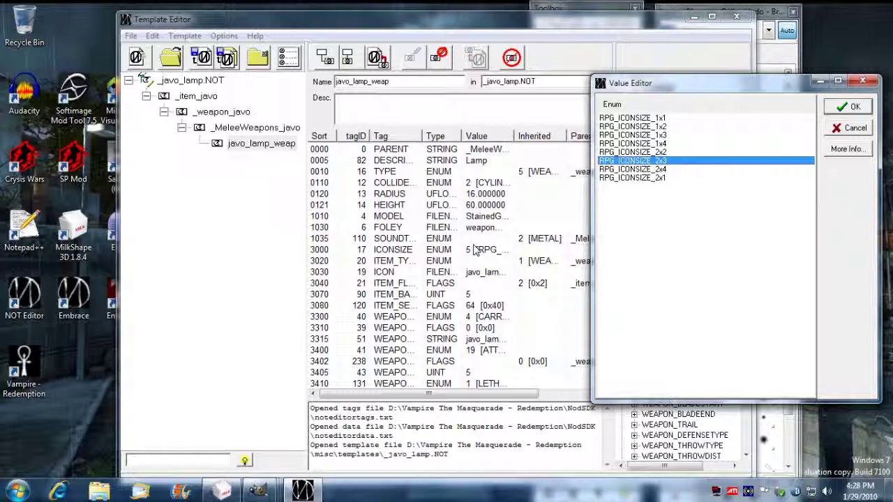
{"action": "key", "text": "Return"}
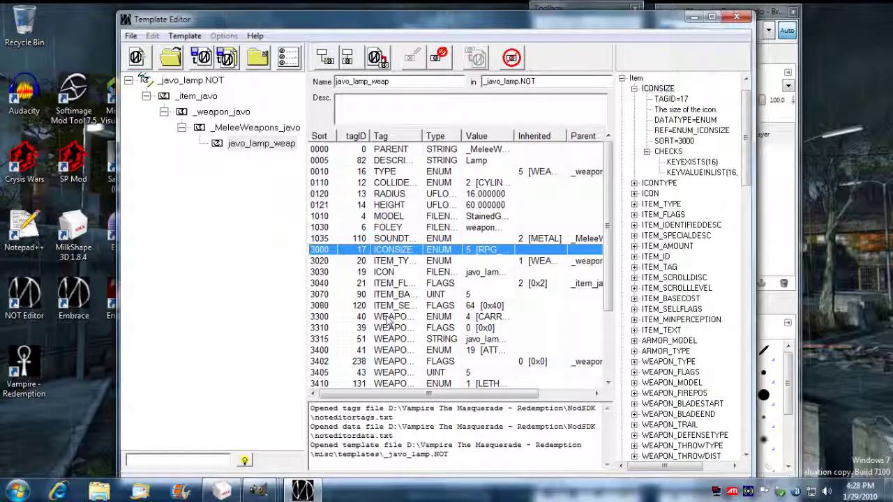
{"action": "double_click", "coordinate": [483, 274]}
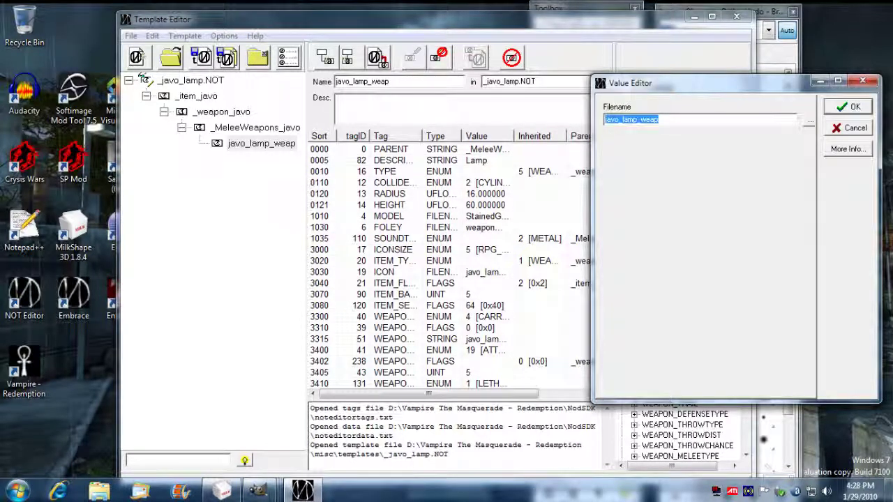
- Set the ICON file name to javo_lamp and review the WEAPON_FLAGS
{"action": "left_click", "coordinate": [657, 120]}
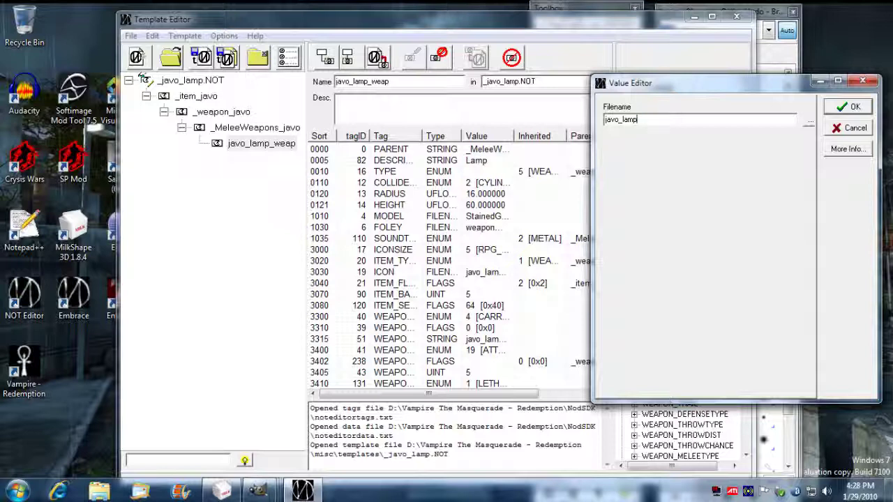
{"action": "left_click", "coordinate": [855, 111]}
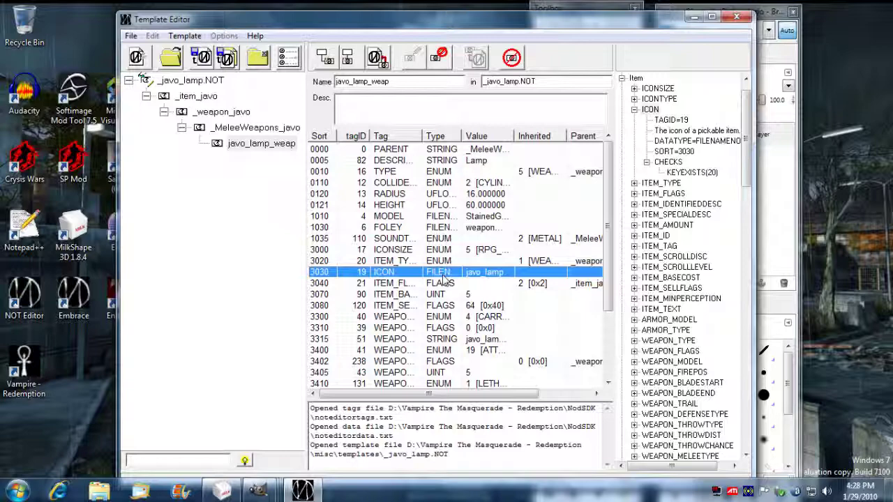
{"action": "double_click", "coordinate": [486, 328]}
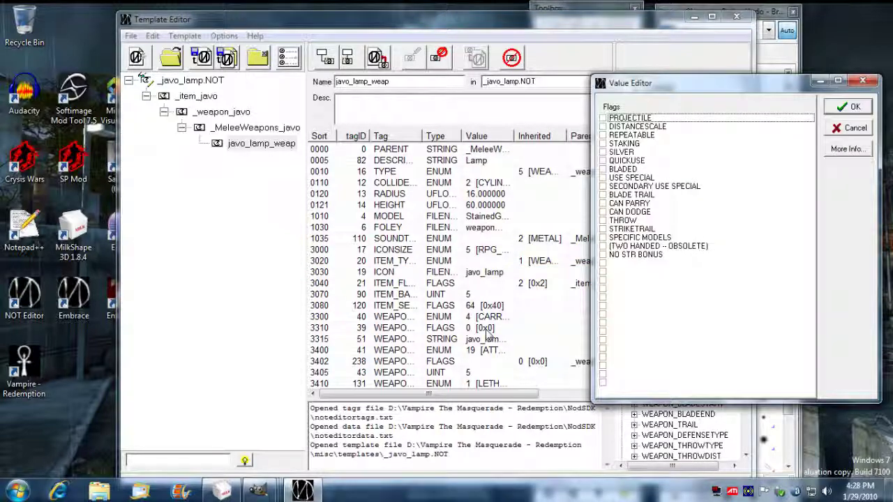
{"action": "left_click", "coordinate": [850, 107]}
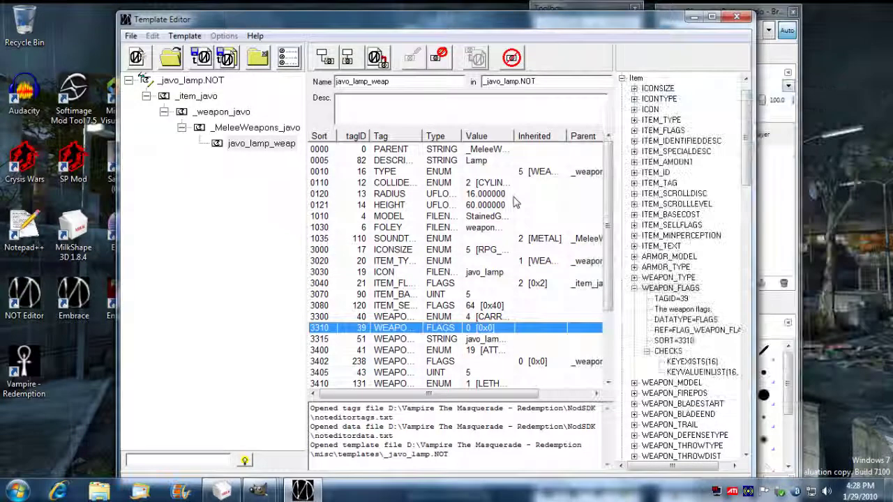
- Close the Template Editor, saving the modified template
{"action": "left_click", "coordinate": [737, 17]}
{"action": "left_click", "coordinate": [433, 289]}
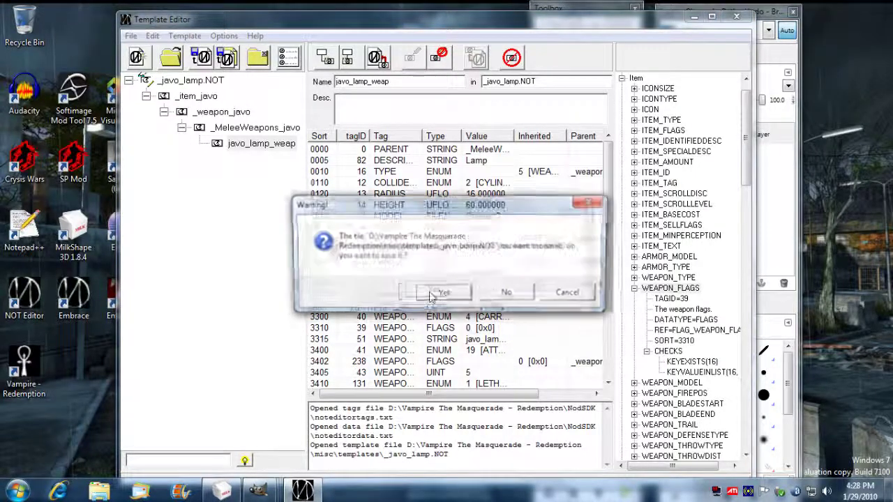
{"action": "left_click", "coordinate": [440, 291]}
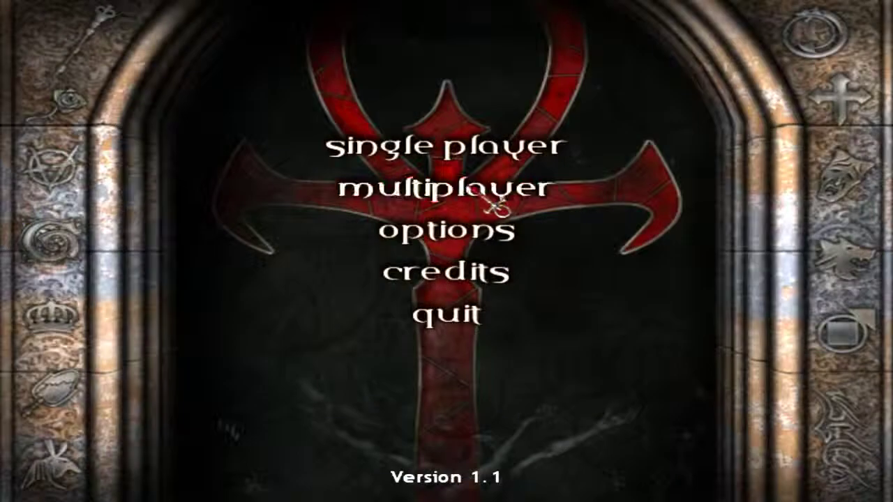
- From multiplayer > LAN, create a hosted Leaves of Three game and start it
{"action": "left_click", "coordinate": [498, 196]}
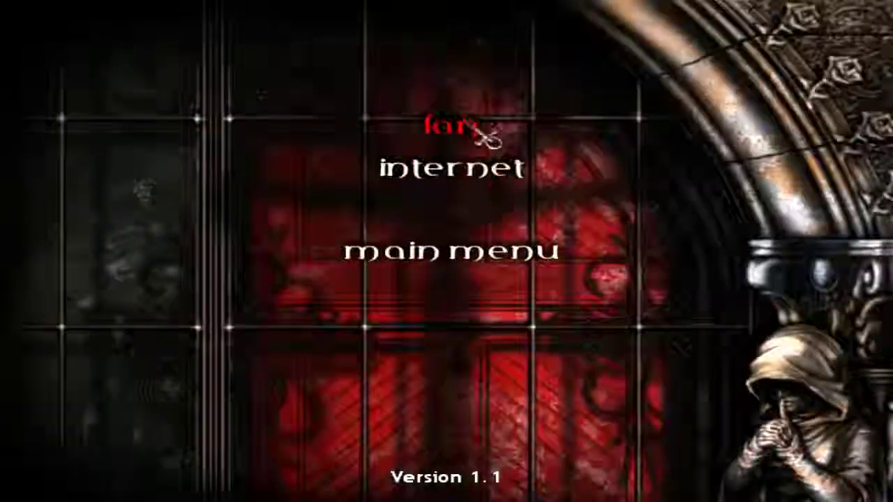
{"action": "left_click", "coordinate": [480, 127]}
{"action": "left_click", "coordinate": [537, 471]}
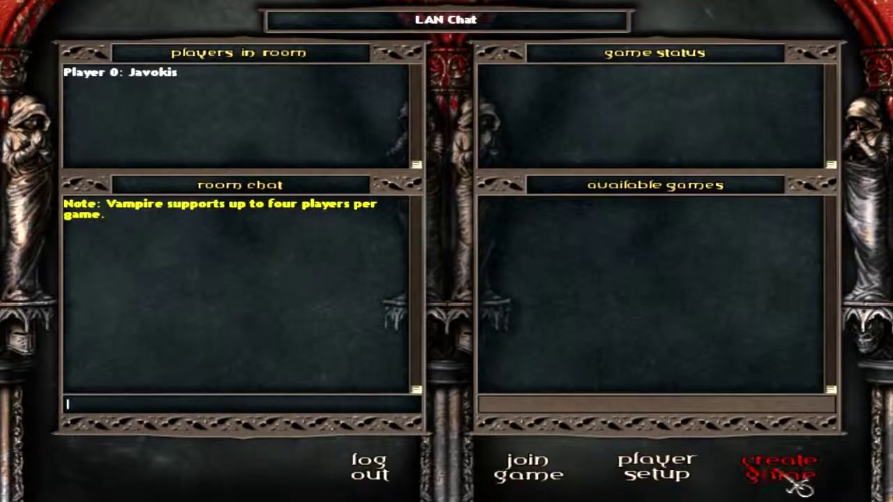
{"action": "left_click", "coordinate": [799, 486]}
{"action": "left_click", "coordinate": [537, 93]}
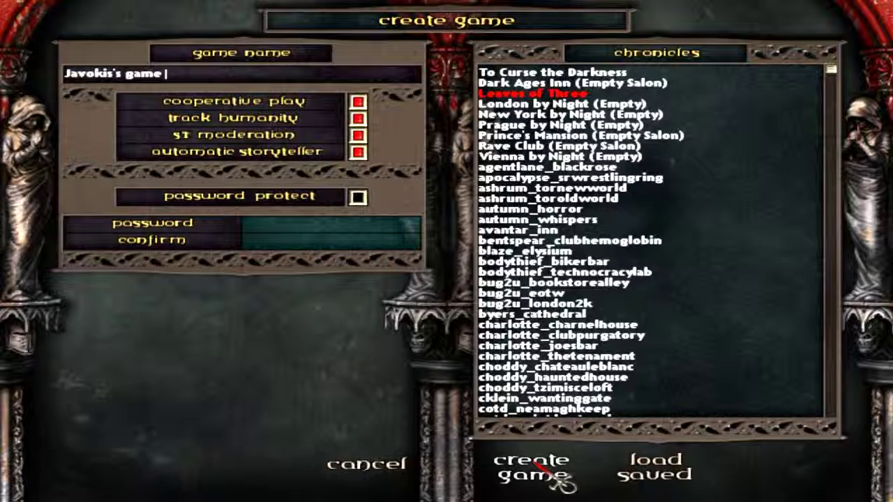
{"action": "left_click", "coordinate": [539, 463]}
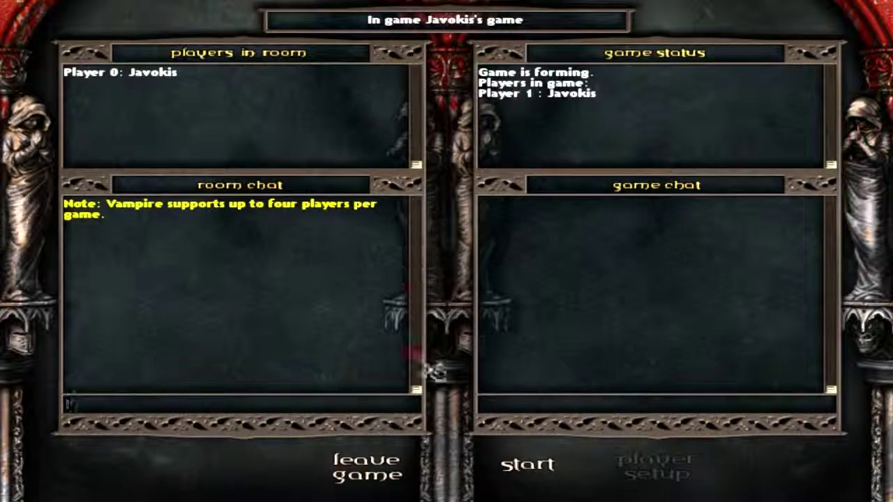
{"action": "left_click", "coordinate": [550, 463]}
- Dismiss the chronicle intro text and briefly check the inventory pane
{"action": "left_click", "coordinate": [656, 324]}
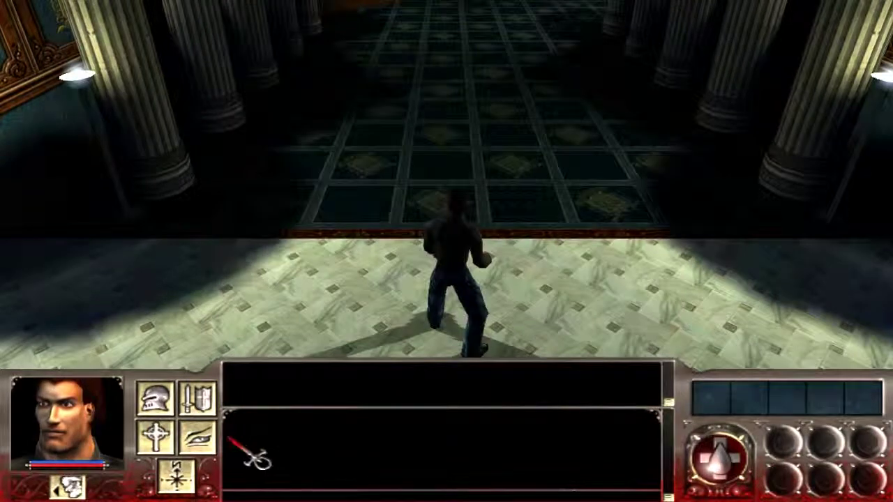
{"action": "left_click", "coordinate": [197, 398]}
{"action": "left_click", "coordinate": [197, 397]}
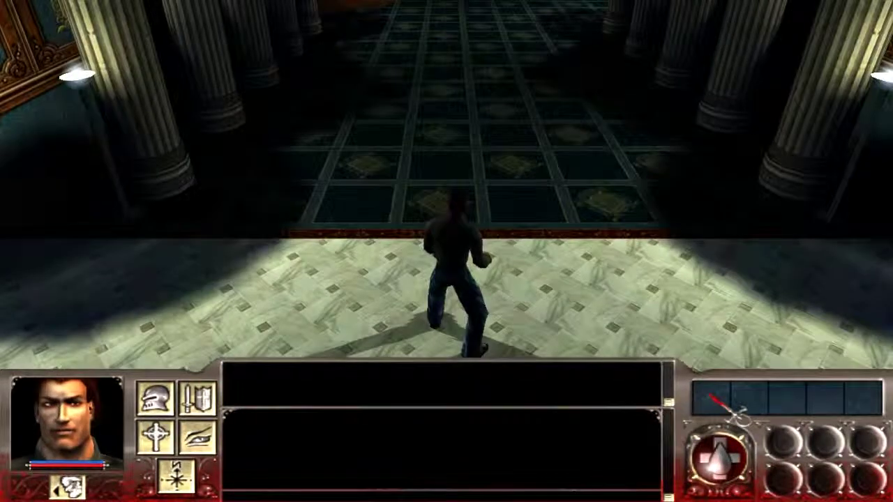
- Spawn javo_lamp_weap from the Object Pane's long list and pick up the Lamp
{"action": "left_click", "coordinate": [732, 371]}
{"action": "left_click", "coordinate": [742, 398]}
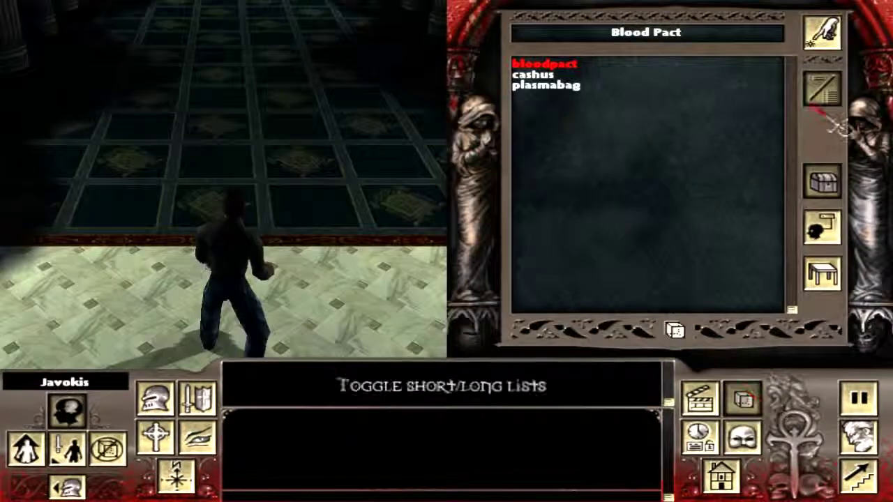
{"action": "left_click", "coordinate": [822, 87]}
{"action": "left_click_drag", "start_coordinate": [791, 63], "coordinate": [791, 177]}
{"action": "left_click", "coordinate": [569, 262]}
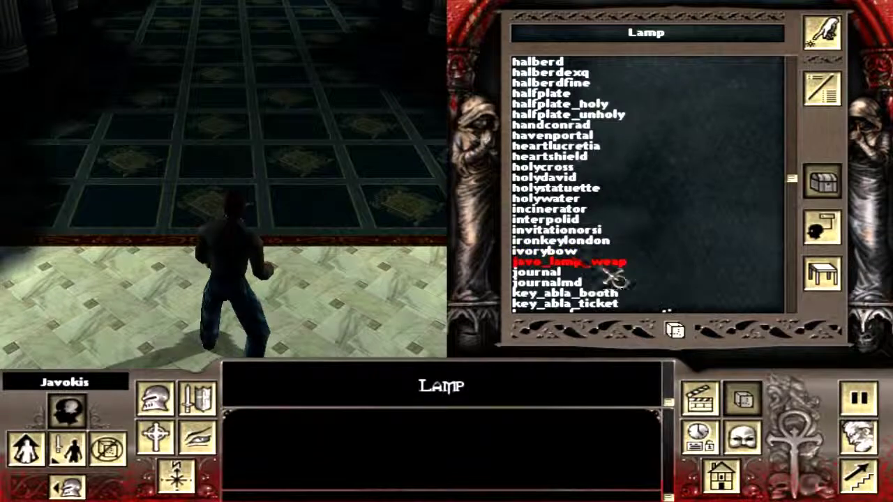
{"action": "left_click", "coordinate": [370, 339]}
{"action": "key", "text": "Escape"}
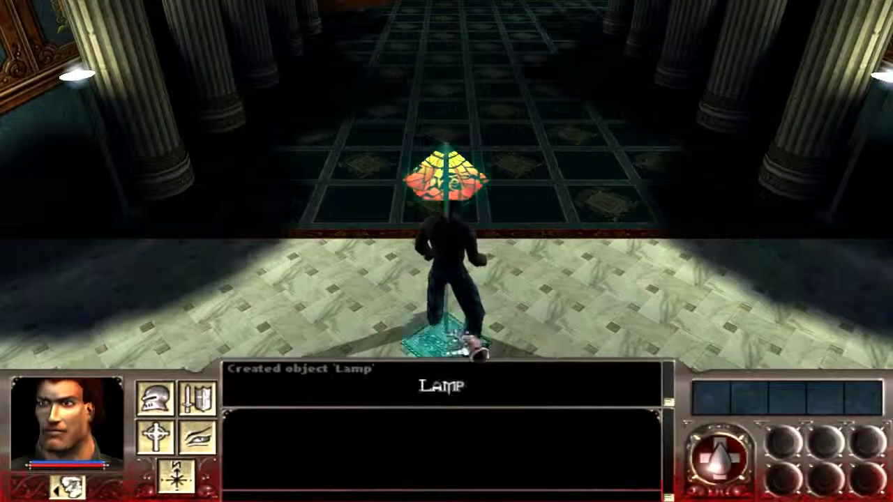
{"action": "left_click", "coordinate": [464, 338]}
- Equip the Lamp in the character's hand, walk forward, then return it to the inventory grid
{"action": "left_click", "coordinate": [210, 408]}
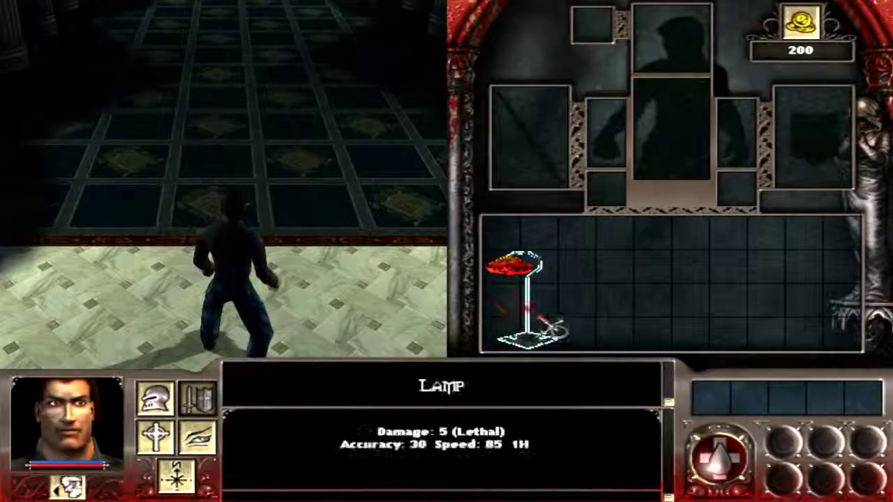
{"action": "left_click", "coordinate": [530, 293]}
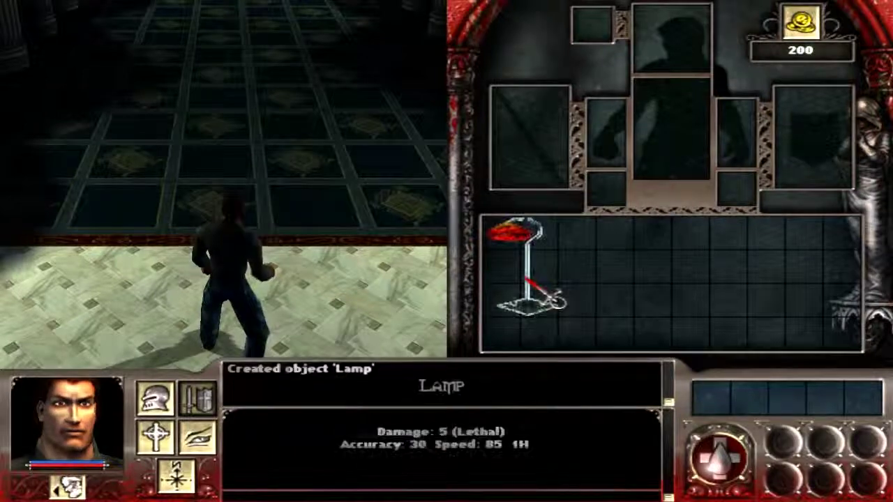
{"action": "left_click_drag", "start_coordinate": [530, 279], "coordinate": [618, 216]}
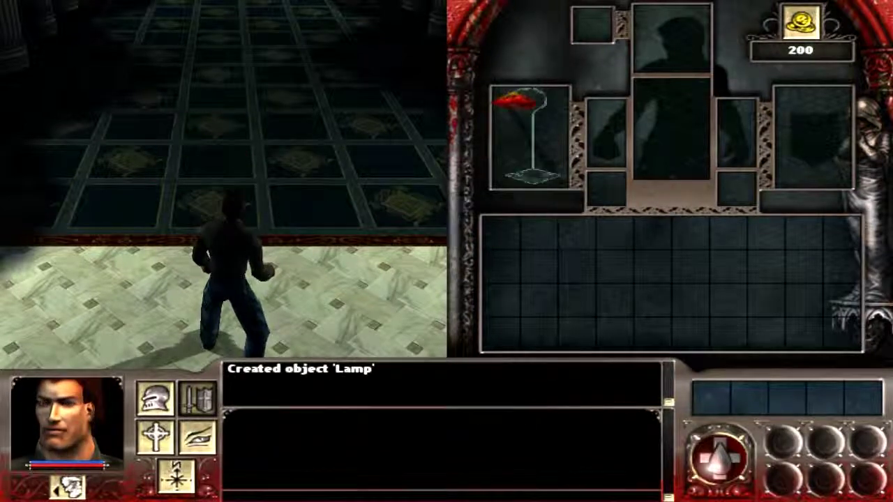
{"action": "key", "text": "Up"}
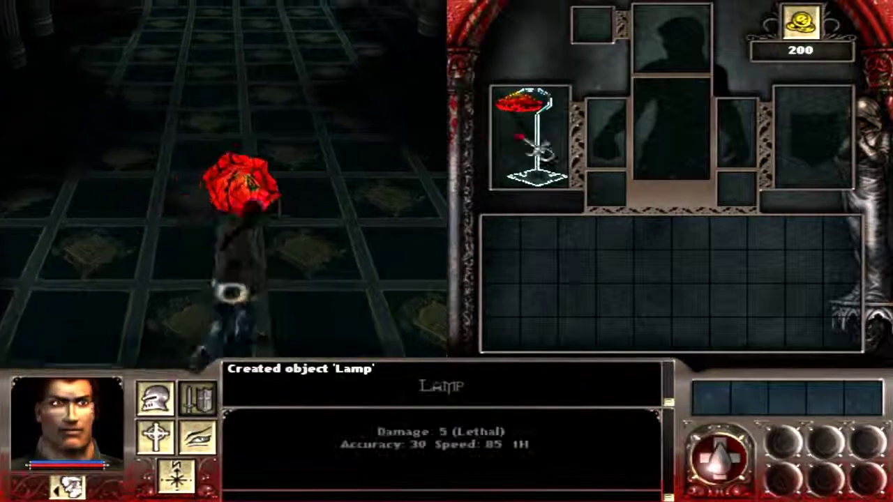
{"action": "left_click", "coordinate": [530, 136]}
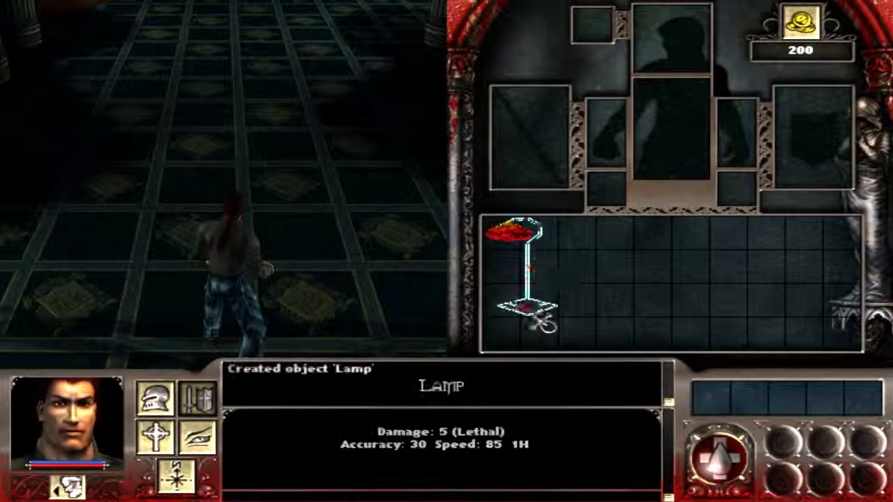
- Walk the character toward the golden doors and back into the columned hall
{"action": "key", "text": "Down"}
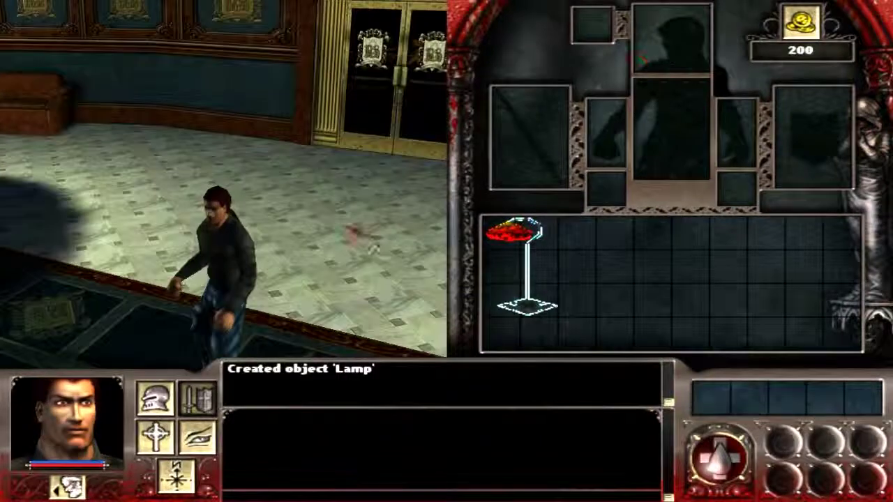
{"action": "left_click", "coordinate": [359, 237]}
{"action": "mouse_move", "coordinate": [528, 285]}
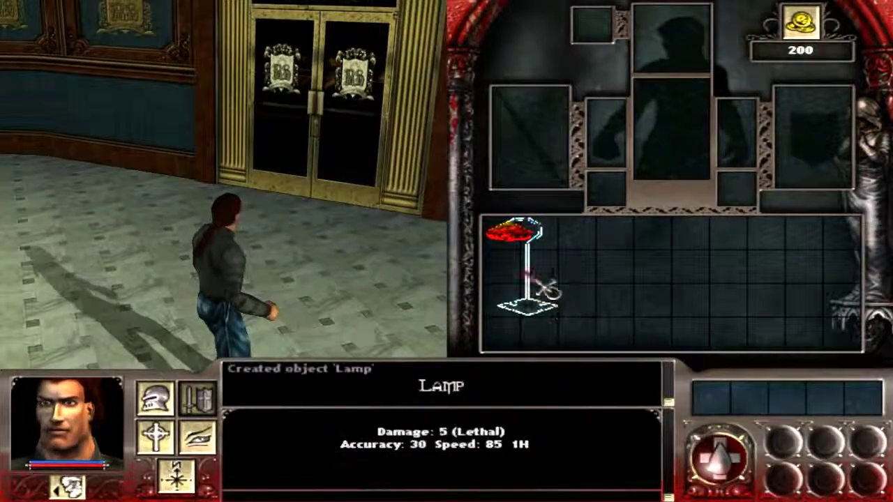
{"action": "left_click", "coordinate": [24, 256]}
{"action": "left_click", "coordinate": [163, 293]}
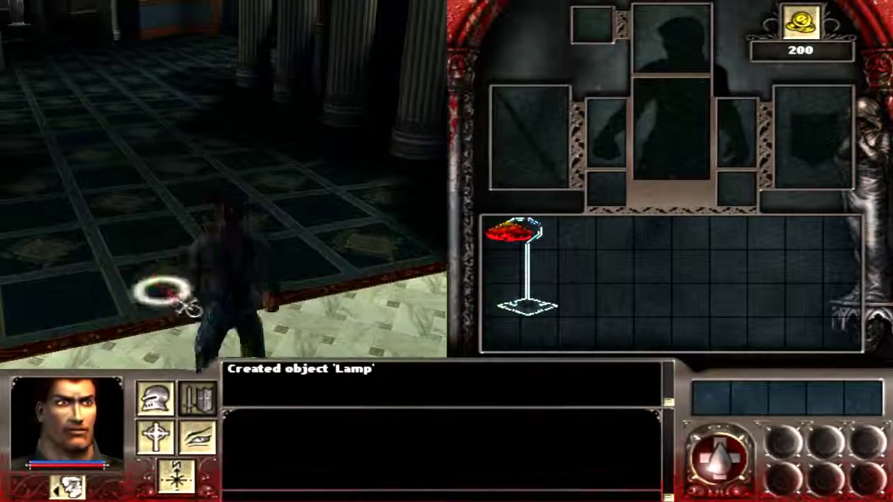
{"action": "mouse_move", "coordinate": [562, 280]}
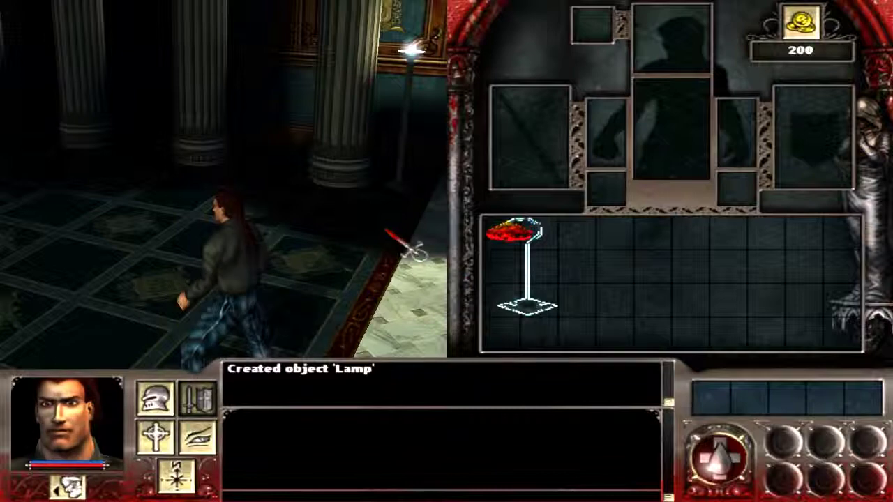
{"action": "mouse_move", "coordinate": [538, 272]}
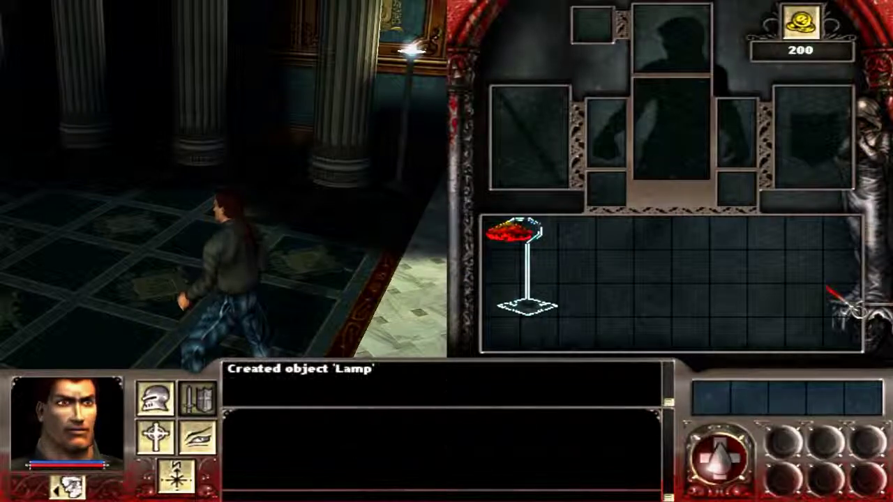